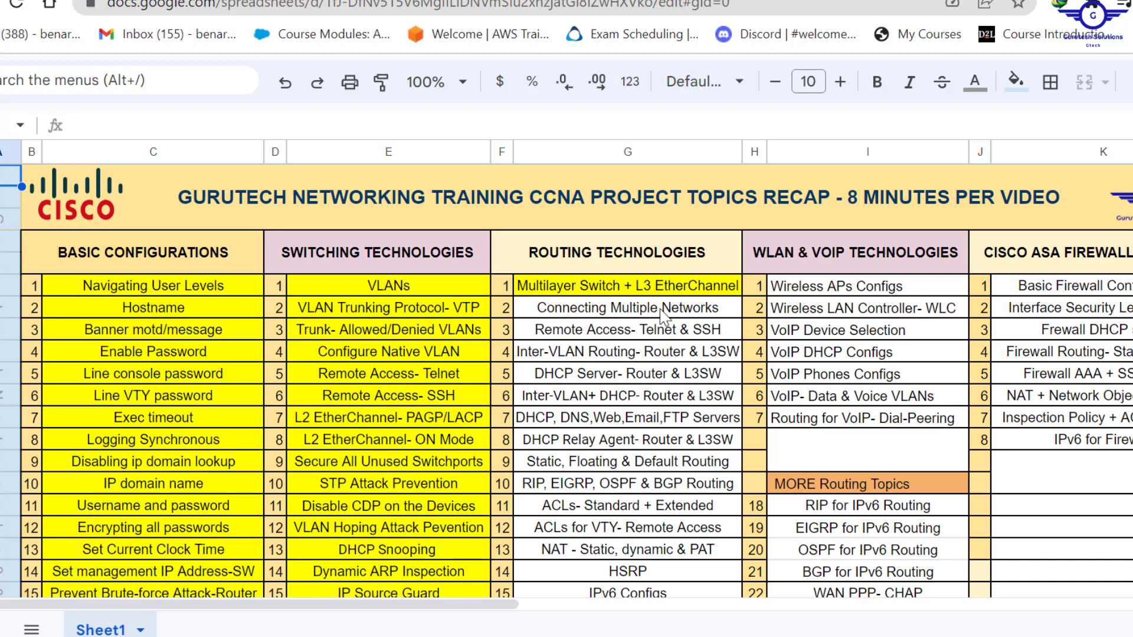
# Step: Switch to the config-guide.txt notes in Notepad and review step 2 on building the two-switch topology
pyautogui.click(625, 314)
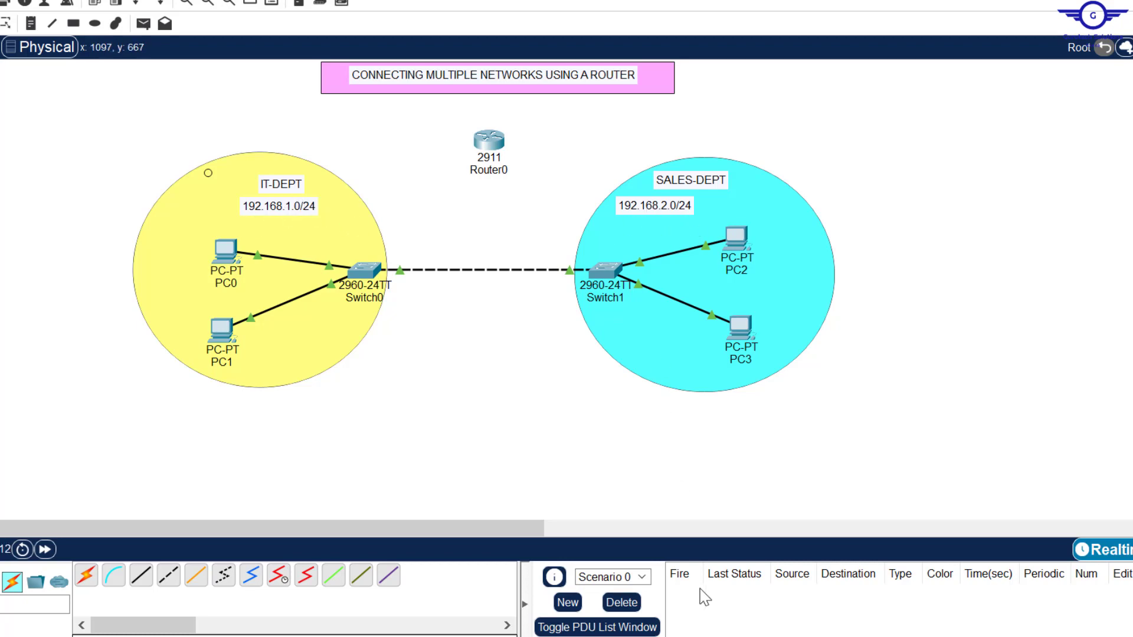
pyautogui.hotkey('alt', 'Tab')
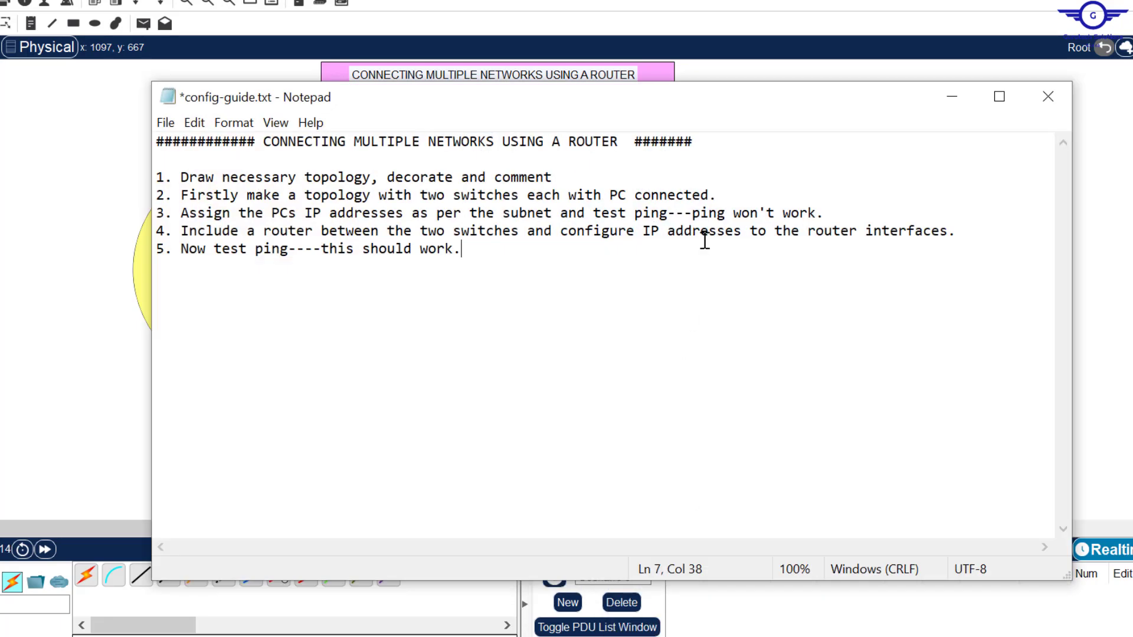
pyautogui.moveTo(743, 114); pyautogui.dragTo(773, 395)
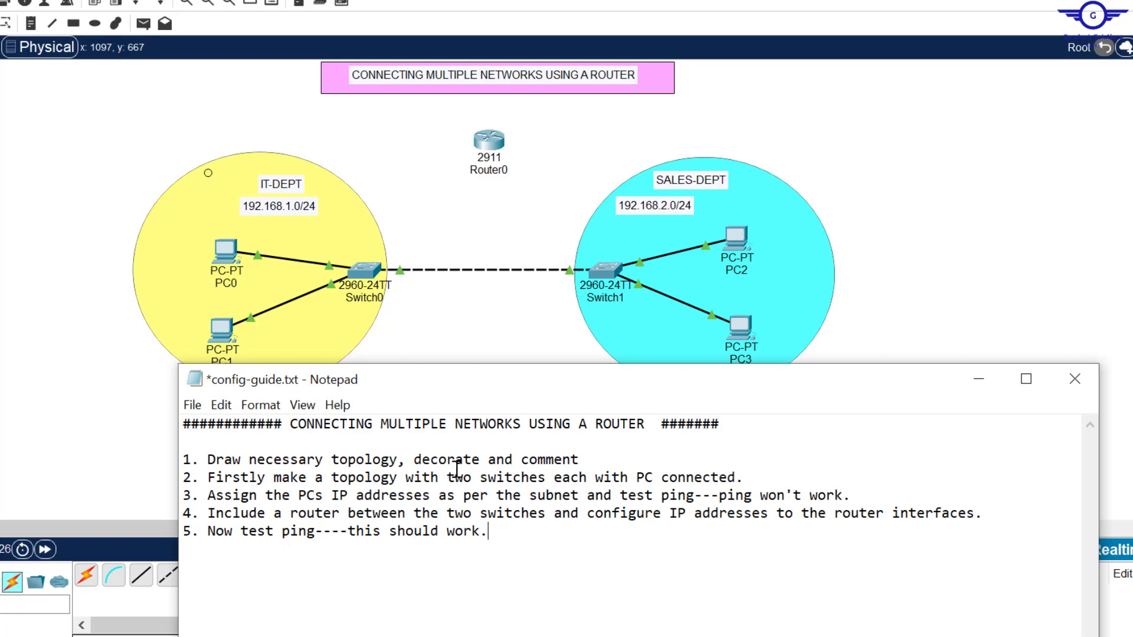
pyautogui.moveTo(760, 477); pyautogui.dragTo(611, 460)
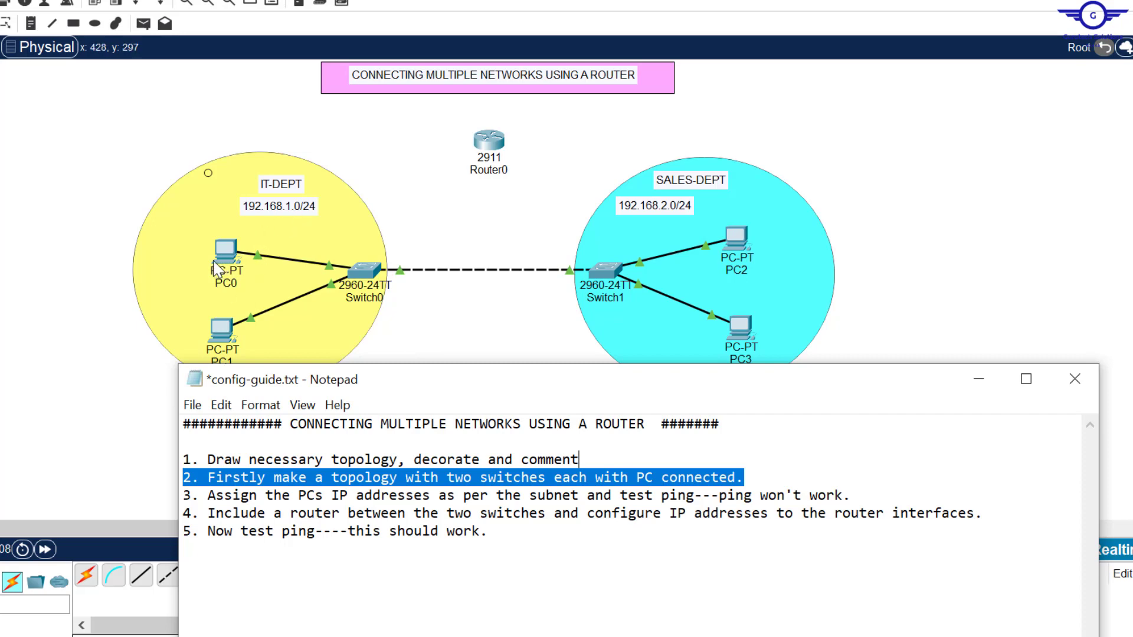
# Step: Switch to Packet Tracer and give PC0 the static IPv4 address 192.168.1.5 with subnet mask 255.255.255.0
pyautogui.click(293, 223)
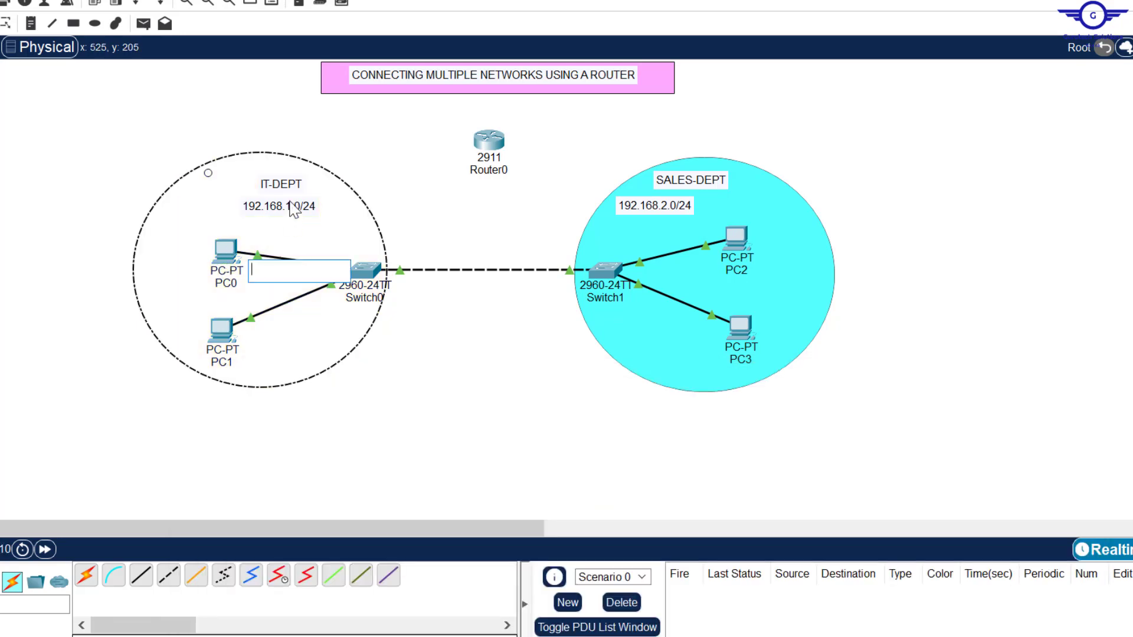
pyautogui.doubleClick(295, 206)
pyautogui.moveTo(298, 205); pyautogui.dragTo(216, 203)
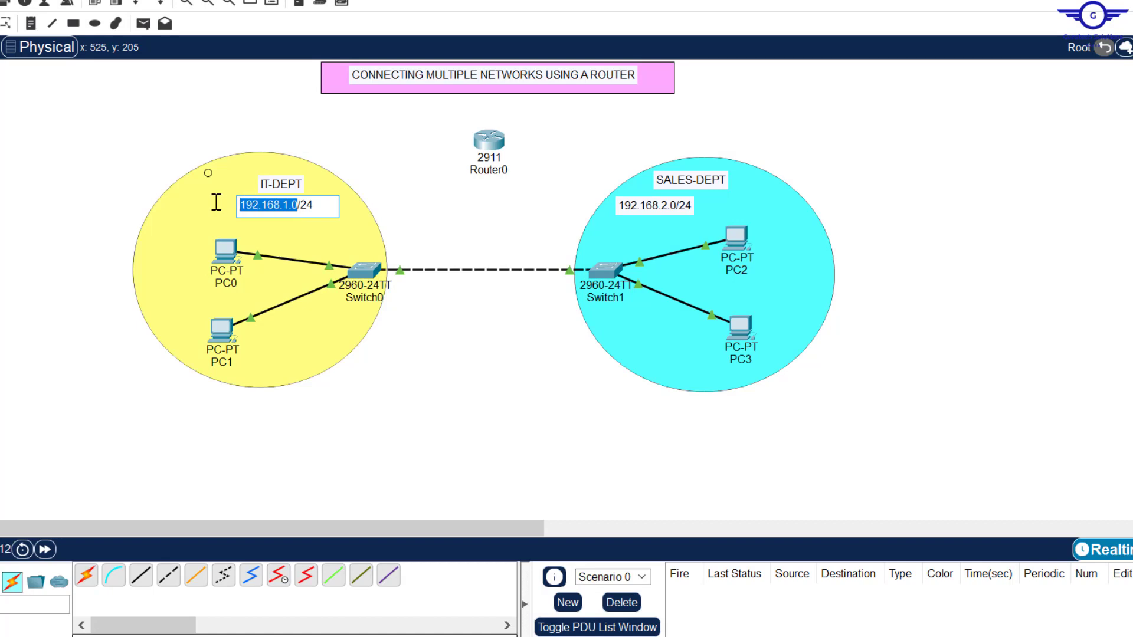
pyautogui.click(446, 226)
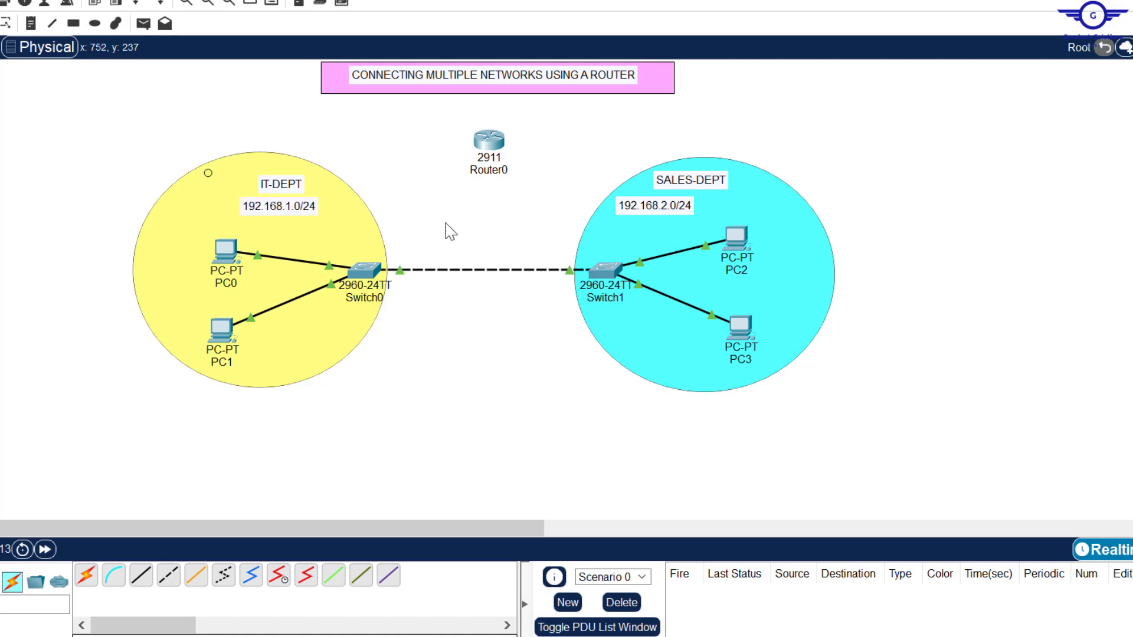
pyautogui.click(227, 256)
pyautogui.click(488, 91)
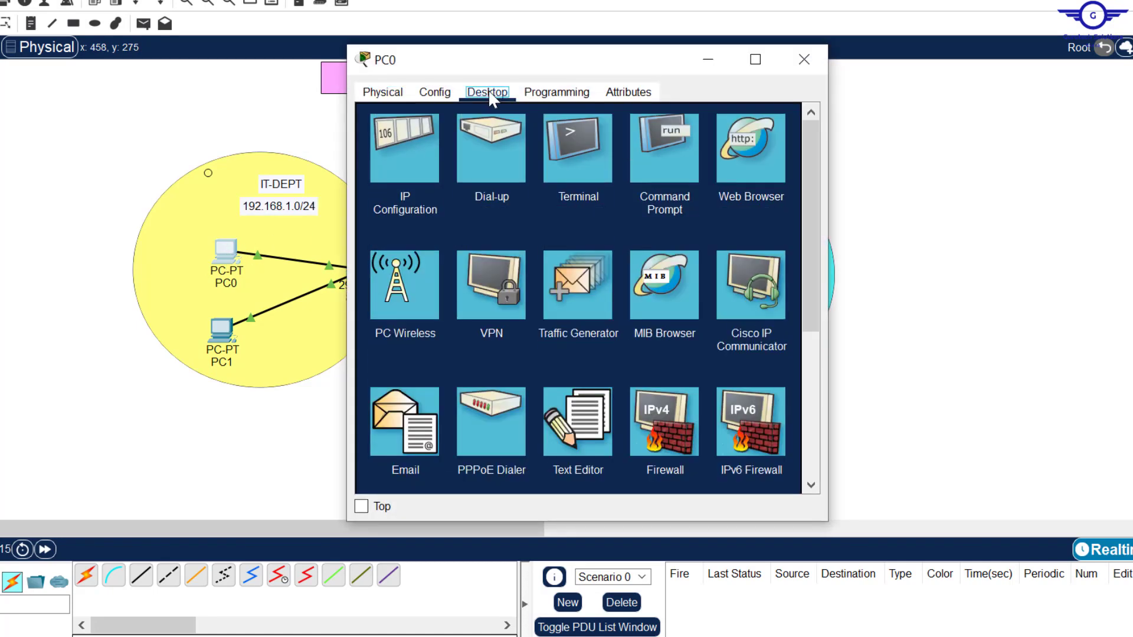
pyautogui.click(396, 148)
pyautogui.click(552, 200)
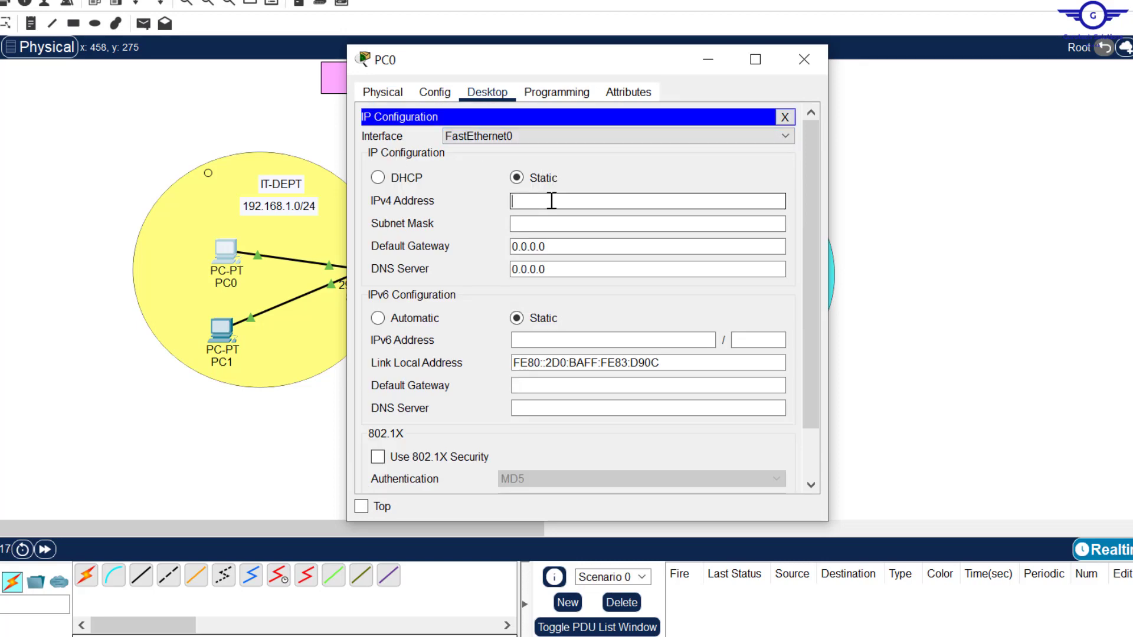
pyautogui.write('192.168.1.0')
pyautogui.click(540, 226)
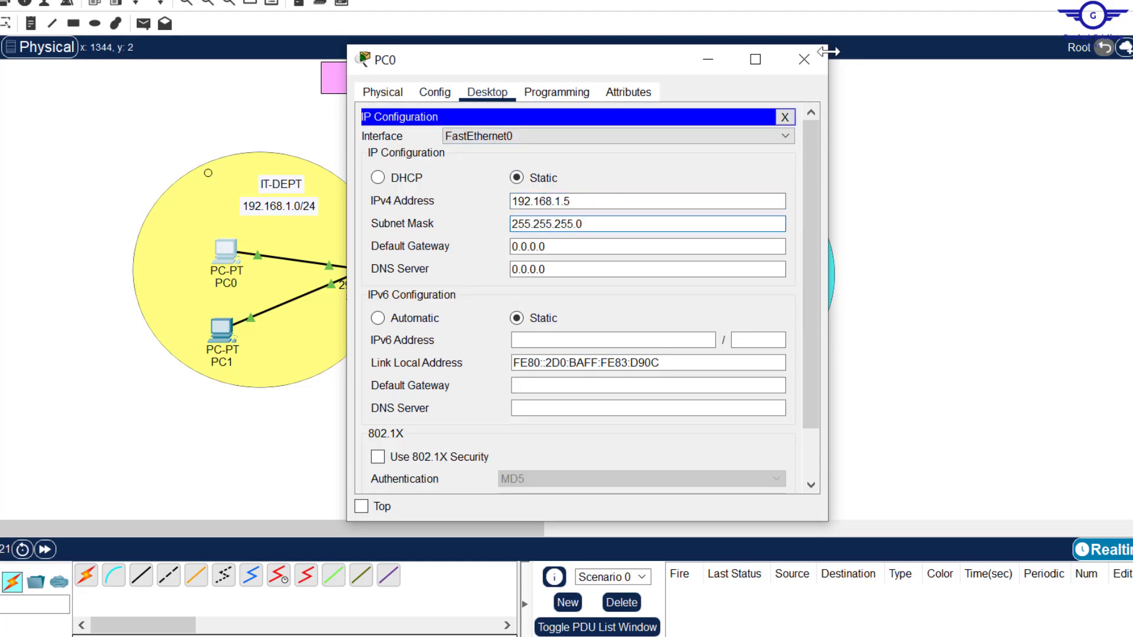
pyautogui.click(804, 59)
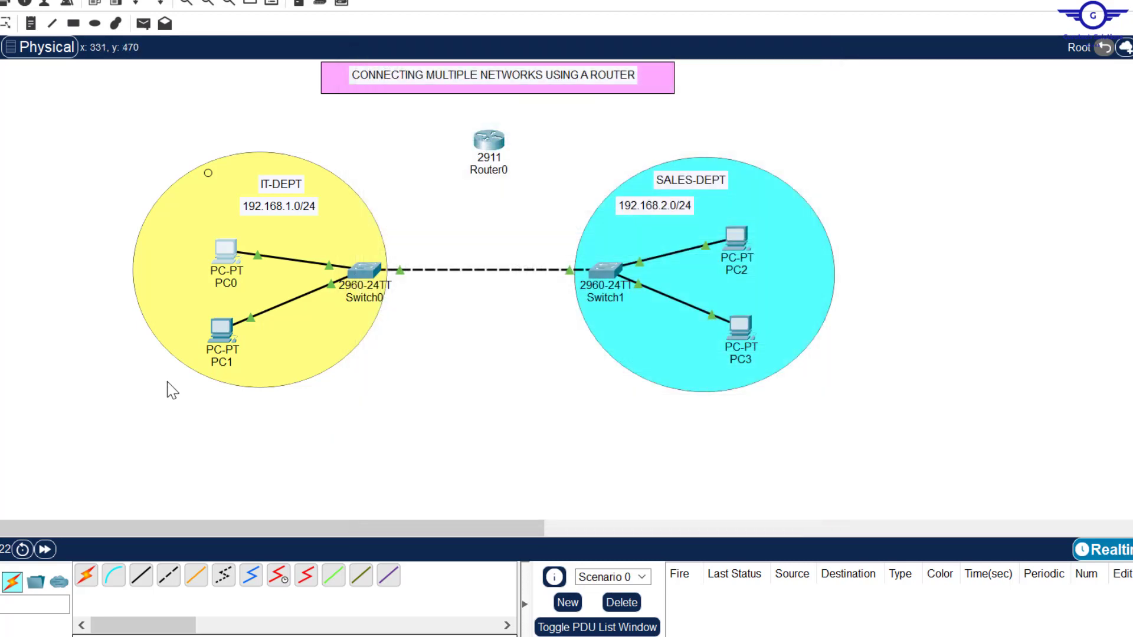
# Step: Assign PC1 the static IPv4 address 192.168.1.6 with subnet mask 255.255.255.0
pyautogui.click(223, 342)
pyautogui.click(484, 92)
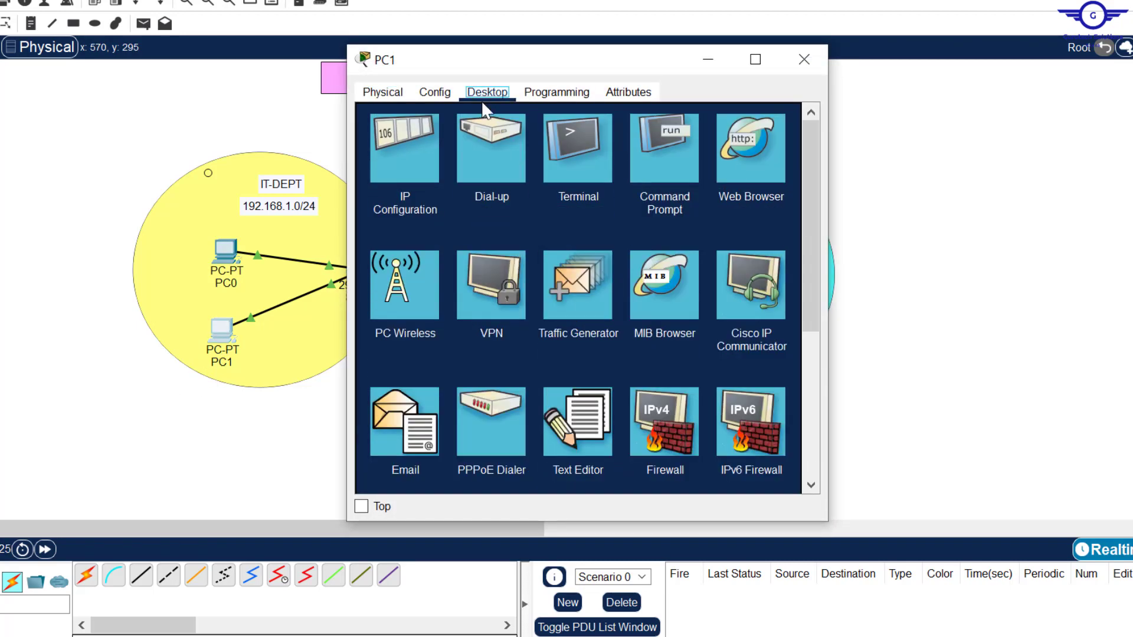
pyautogui.click(416, 156)
pyautogui.click(551, 203)
pyautogui.write('192.168.1.0')
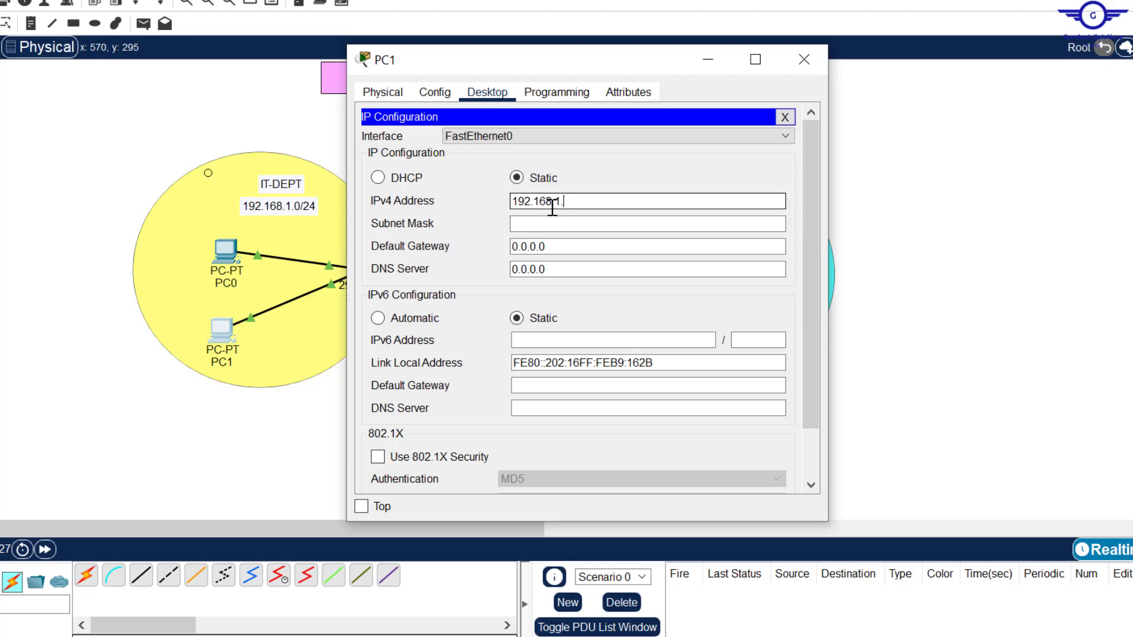
pyautogui.click(548, 223)
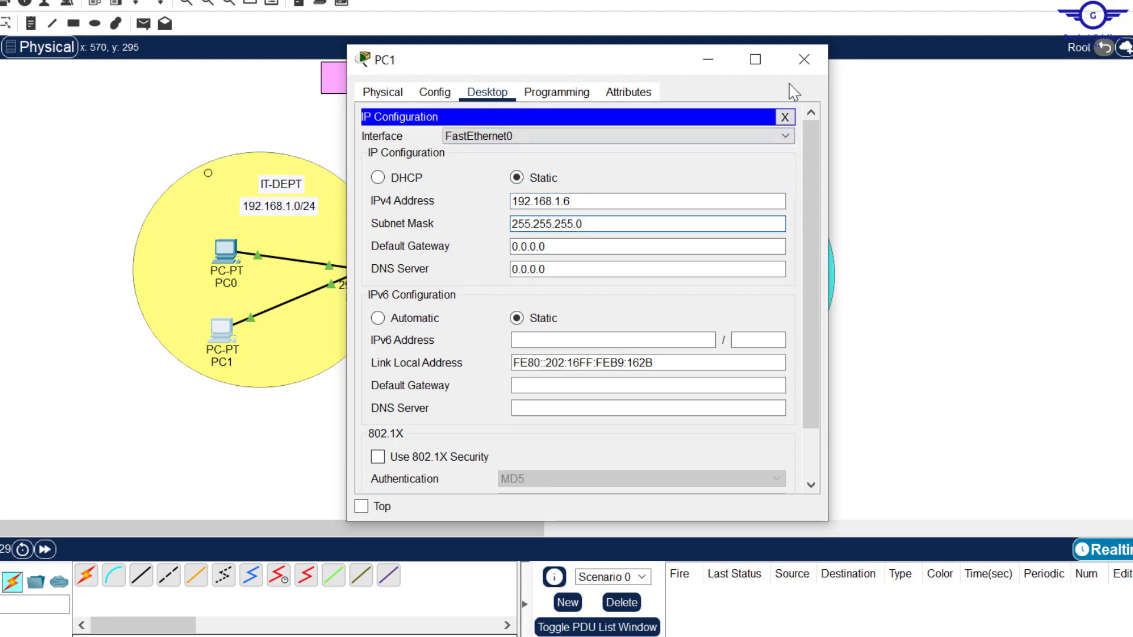
pyautogui.click(804, 59)
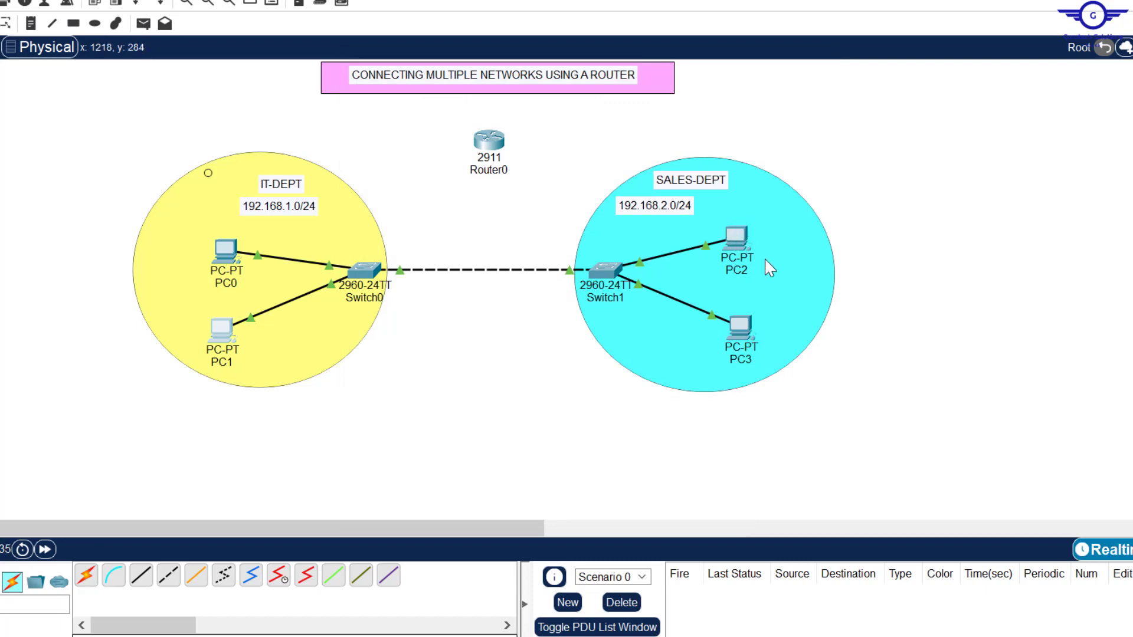
# Step: Assign PC2 in SALES-DEPT the static IPv4 address 192.168.2.5 with subnet mask 255.255.255.0
pyautogui.click(733, 242)
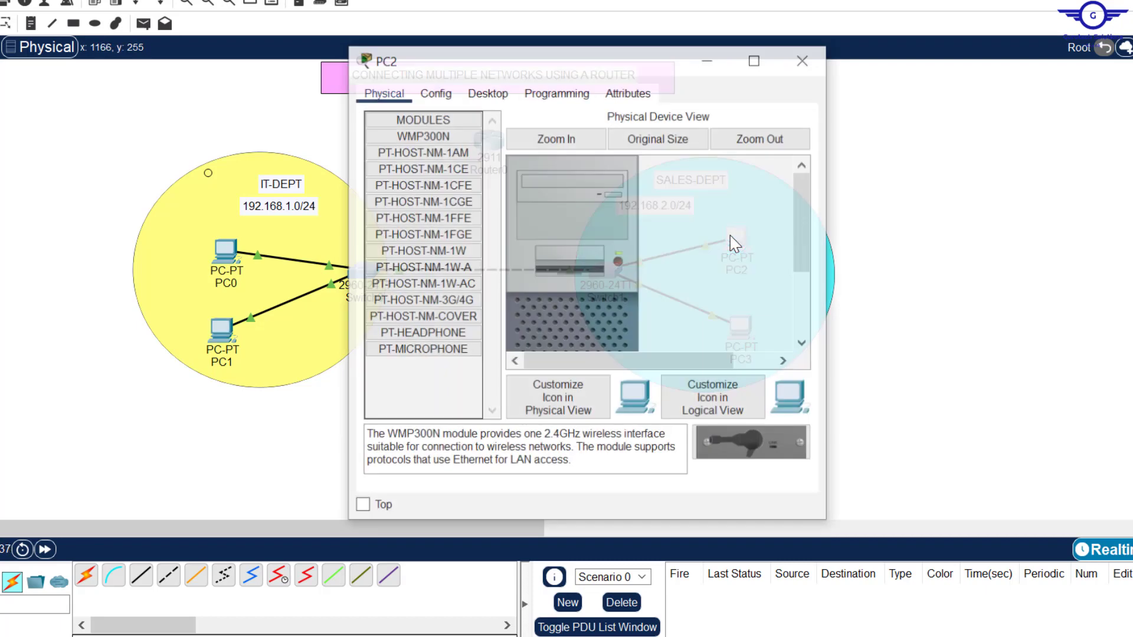
pyautogui.click(496, 92)
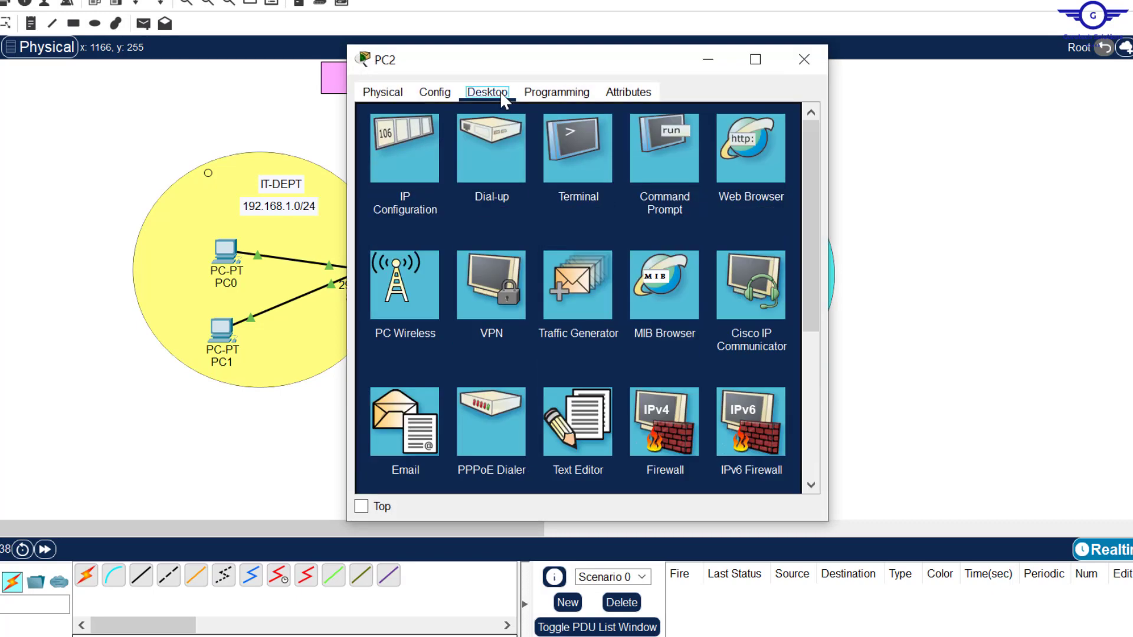
pyautogui.click(416, 155)
pyautogui.click(549, 201)
pyautogui.write('192.168.1.0')
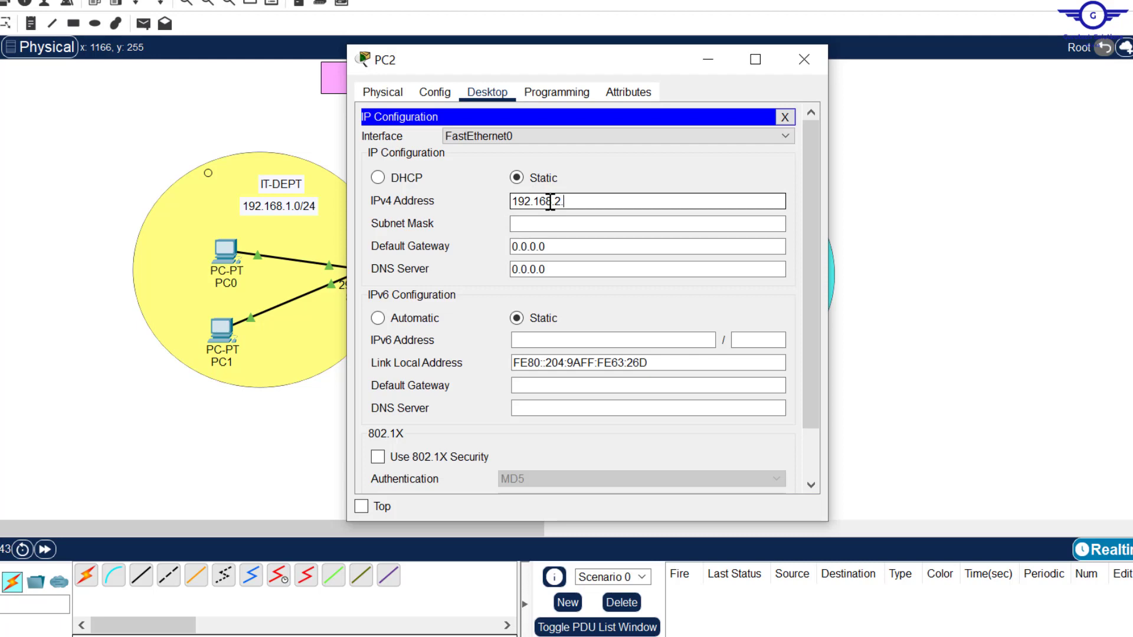
pyautogui.doubleClick(550, 202)
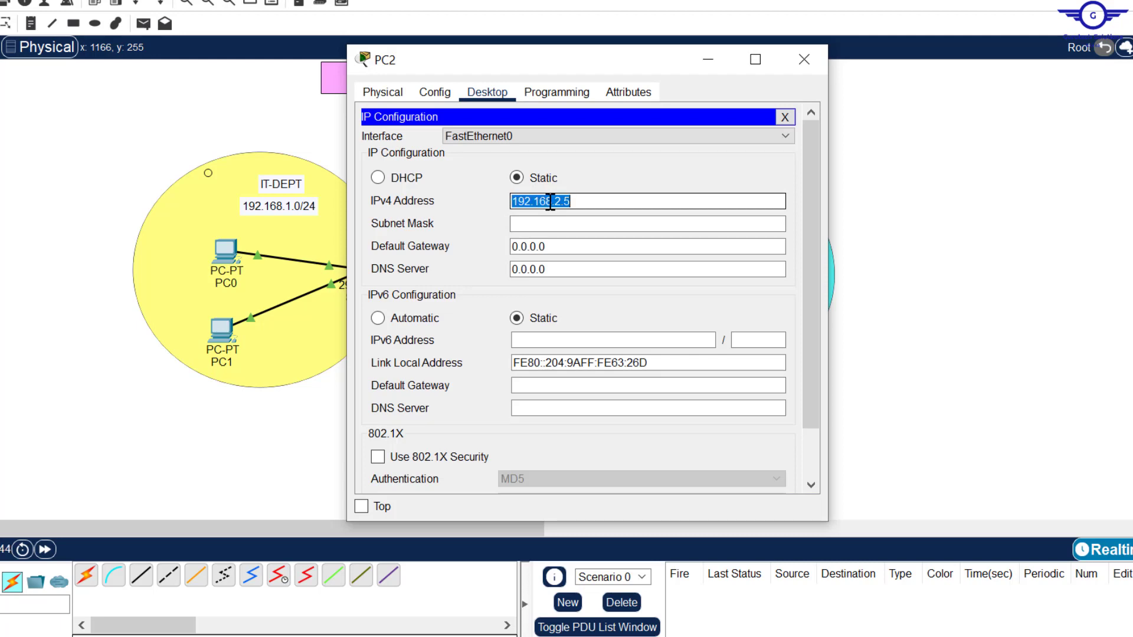
pyautogui.click(566, 229)
pyautogui.click(804, 60)
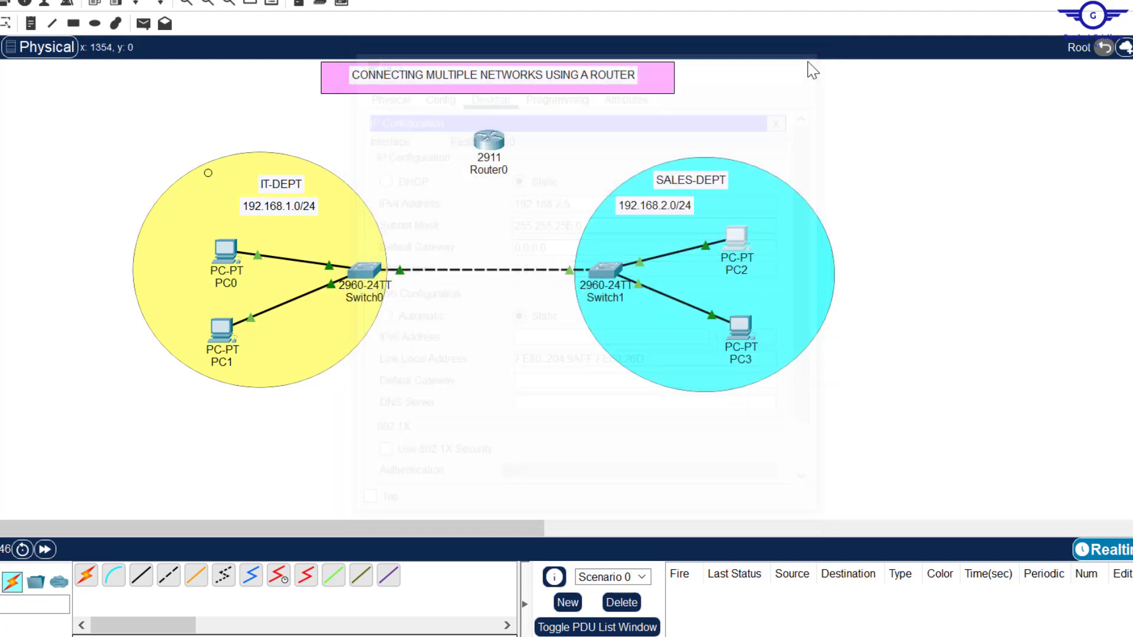
# Step: Assign PC3 in SALES-DEPT the static IPv4 address 192.168.2.6 with subnet mask 255.255.255.0
pyautogui.click(740, 326)
pyautogui.click(488, 92)
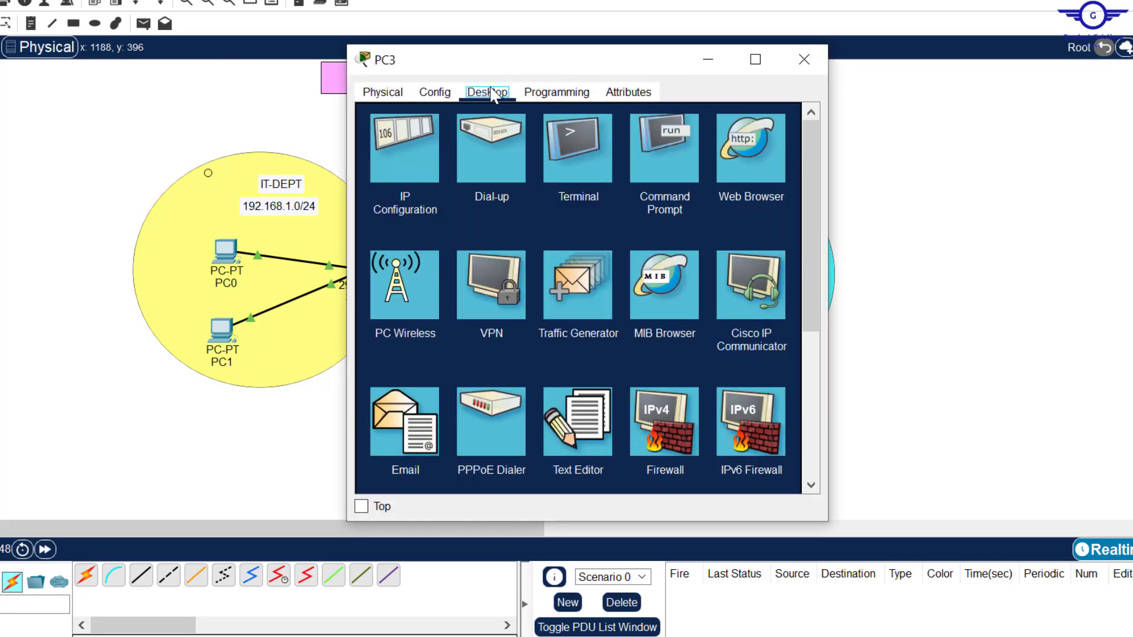
pyautogui.click(409, 155)
pyautogui.write('192.168.2.3')
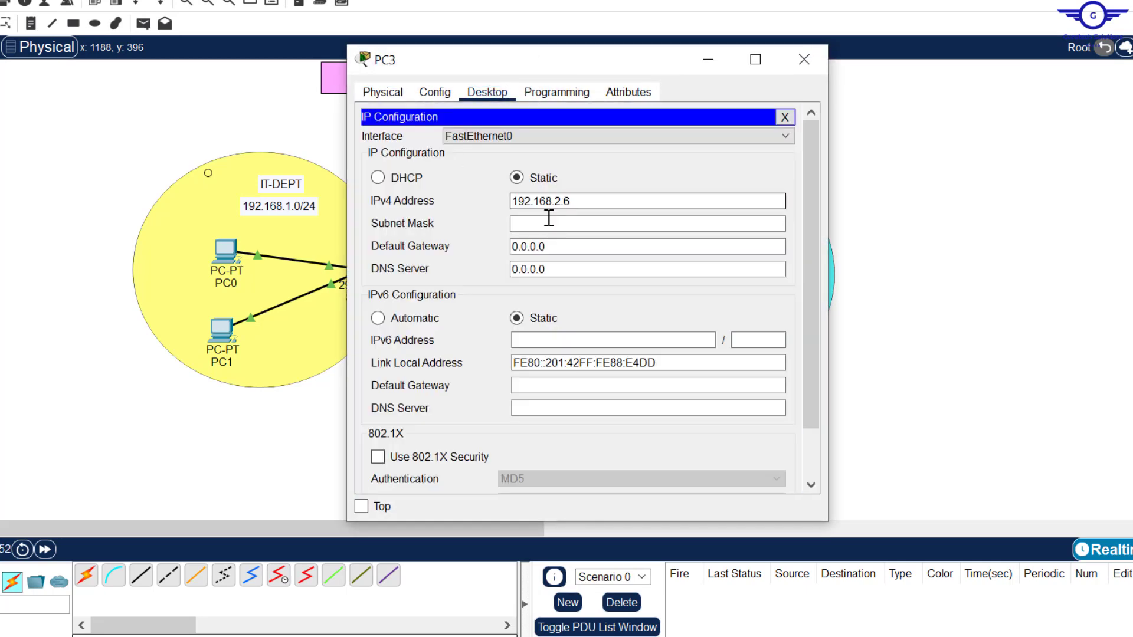
pyautogui.click(548, 220)
pyautogui.click(803, 59)
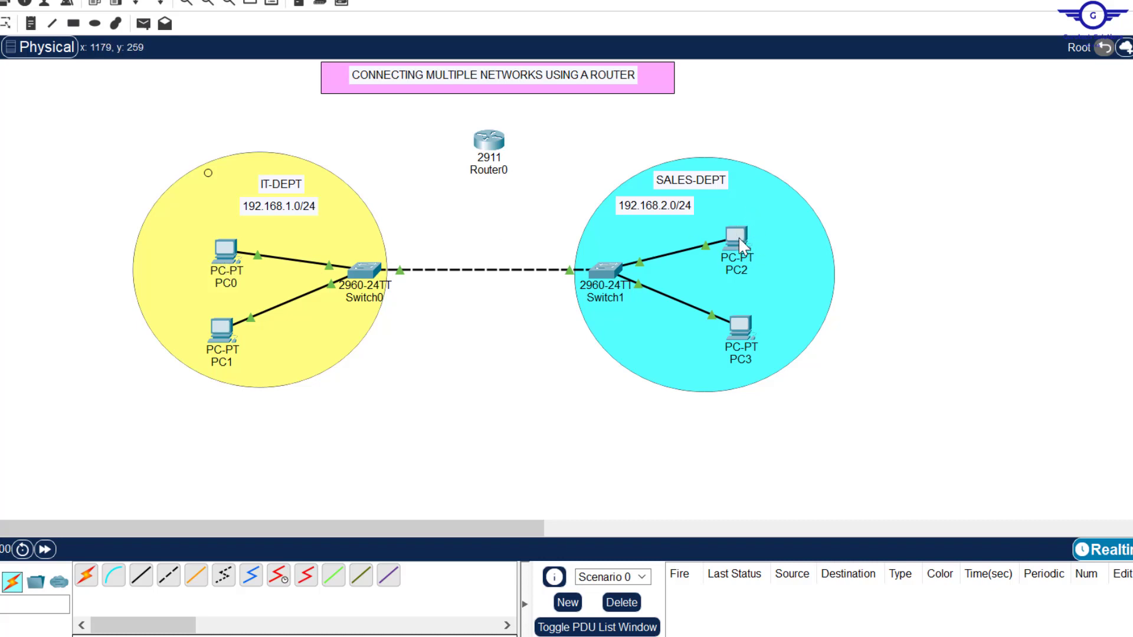
# Step: Check the addresses of PC2 and PC3, and ping 192.168.2.5 from PC0's command prompt to test inter-network connectivity
pyautogui.moveTo(741, 245)
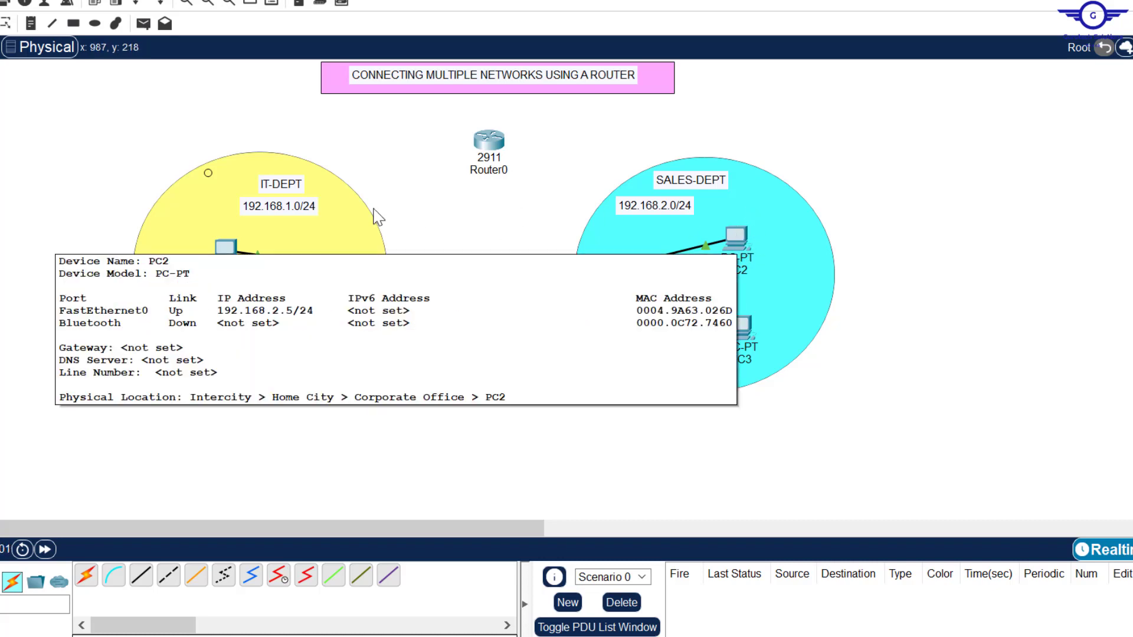
pyautogui.moveTo(734, 324)
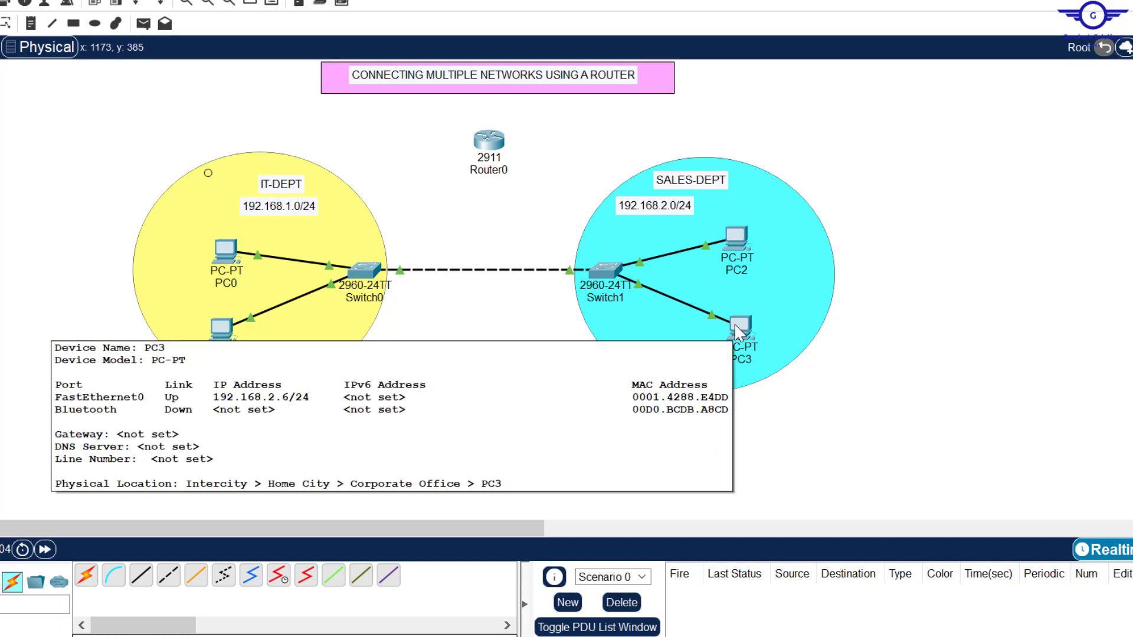
pyautogui.click(226, 251)
pyautogui.click(644, 127)
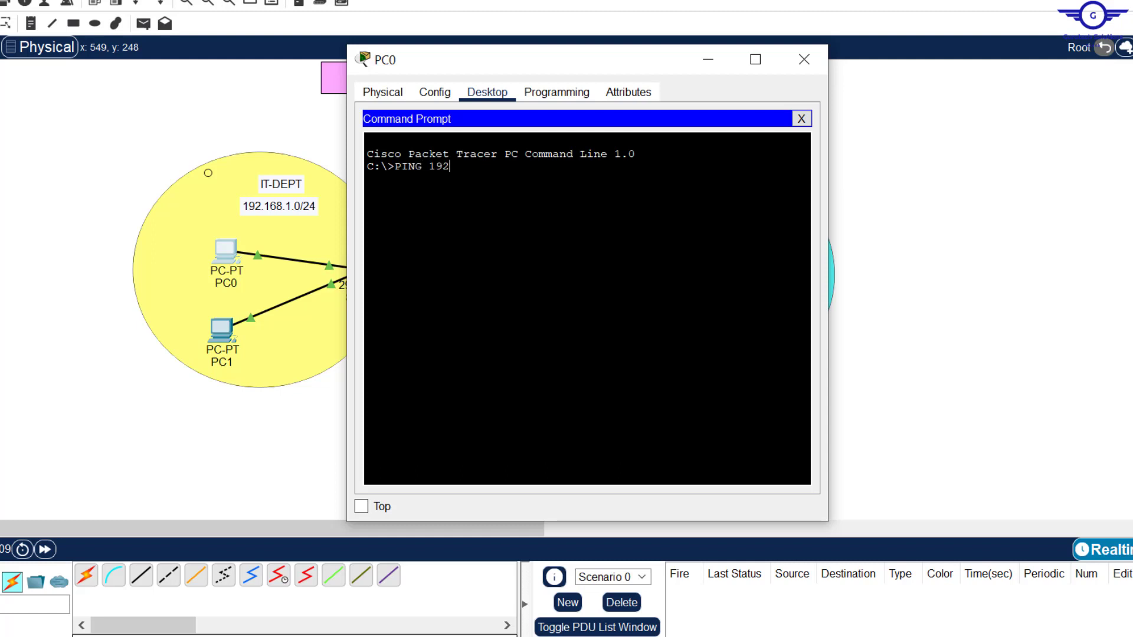
pyautogui.write('PING 192.168.2.5')
pyautogui.press('Return')
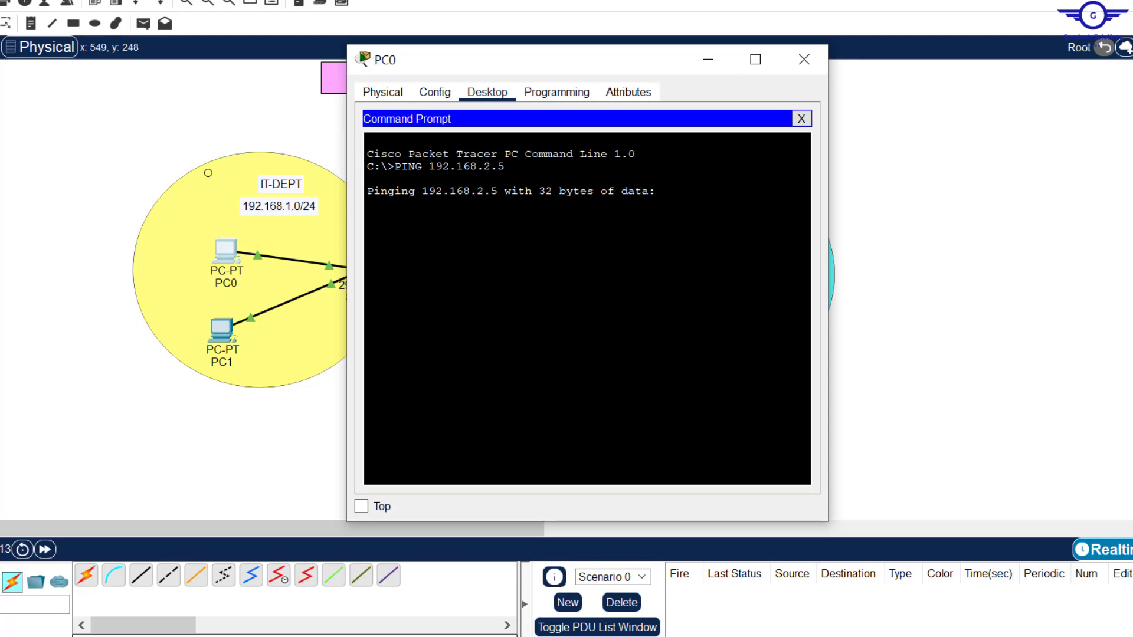
pyautogui.moveTo(643, 66); pyautogui.dragTo(582, 324)
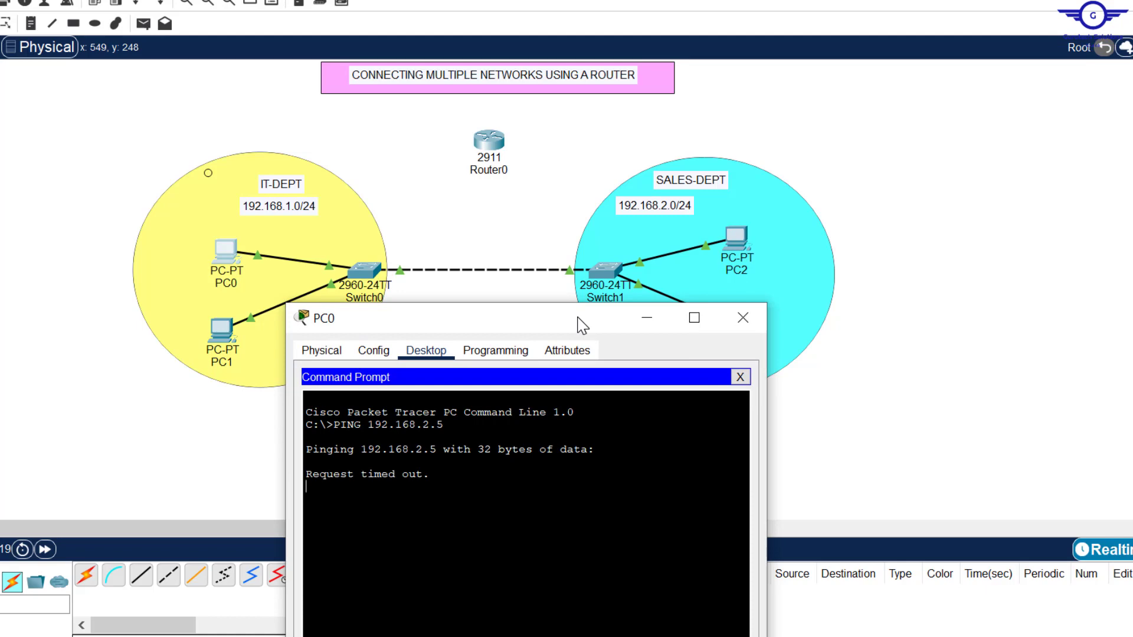
pyautogui.moveTo(577, 317); pyautogui.dragTo(777, 142)
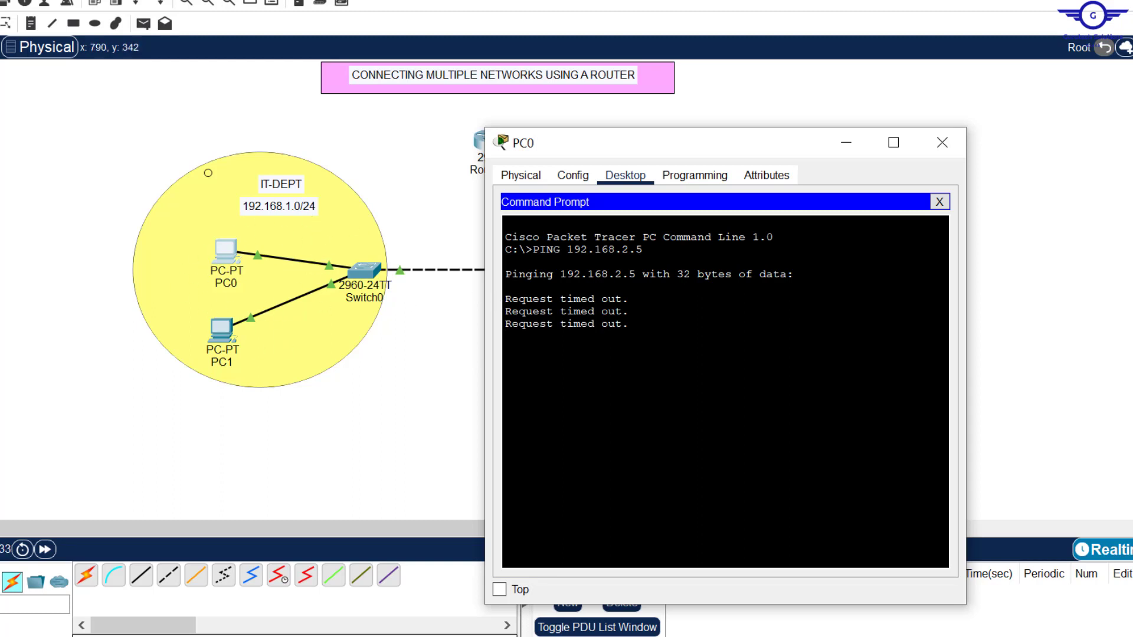
pyautogui.hotkey('ctrl', 'c')
# Step: Ping 192.168.1.6 from PC0 to test connectivity within IT-DEPT, and close the PC0 window
pyautogui.press('Up')
pyautogui.press('BackSpace')
pyautogui.write('192.168.1.6')
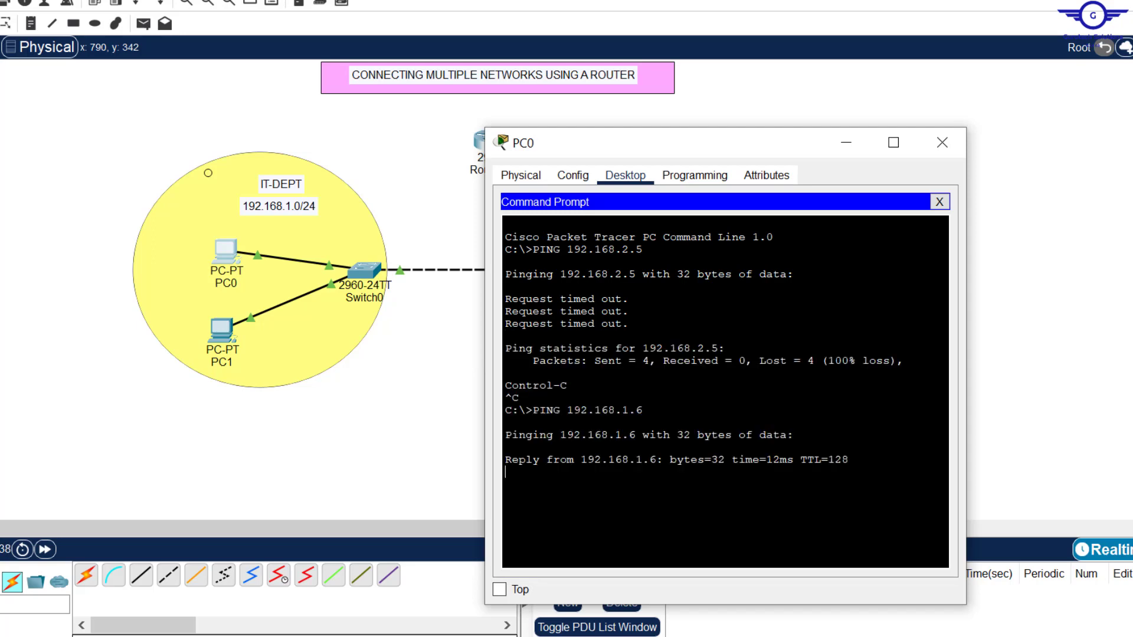
pyautogui.click(944, 141)
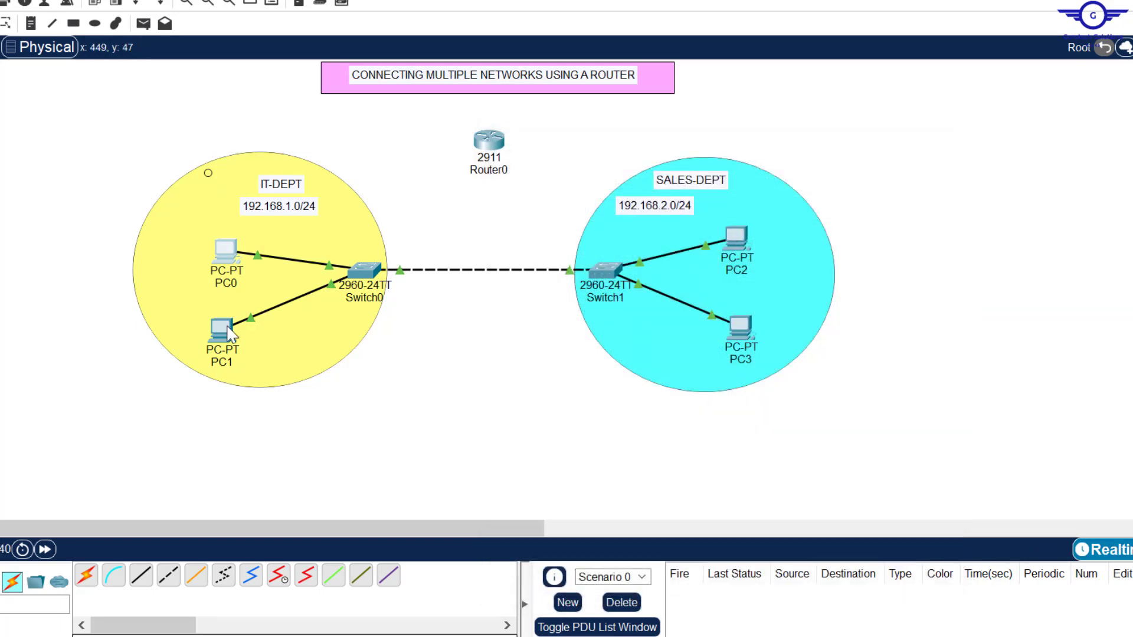
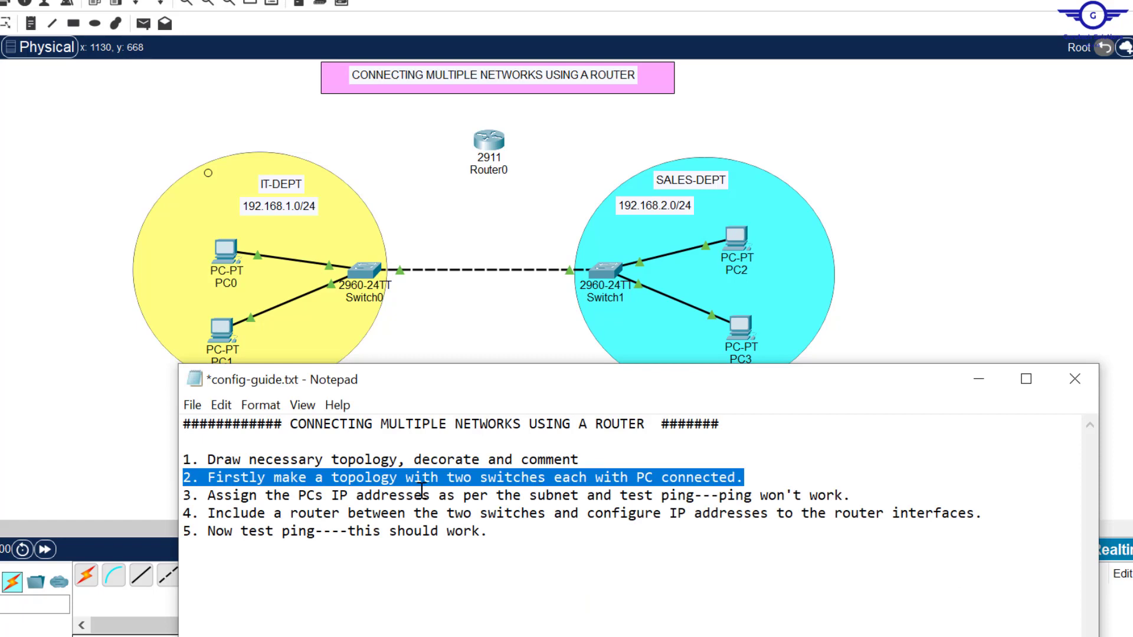
# Step: Review steps 3 and 4 of the config-guide.txt notes on testing pings and adding a router between the switches
pyautogui.click(848, 499)
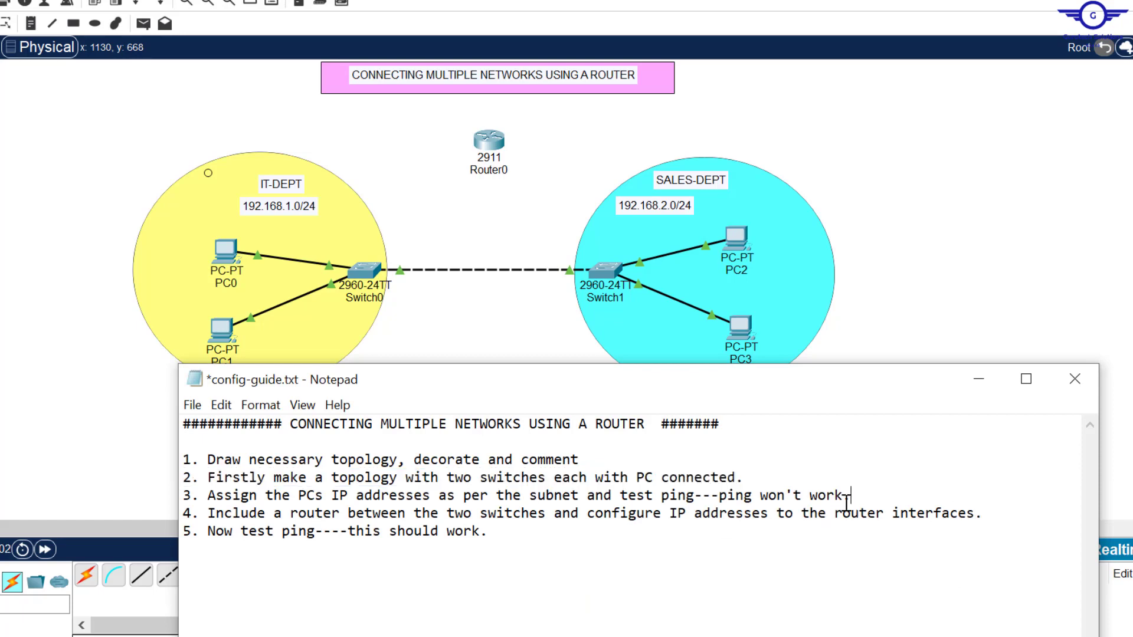
pyautogui.moveTo(847, 499); pyautogui.dragTo(215, 499)
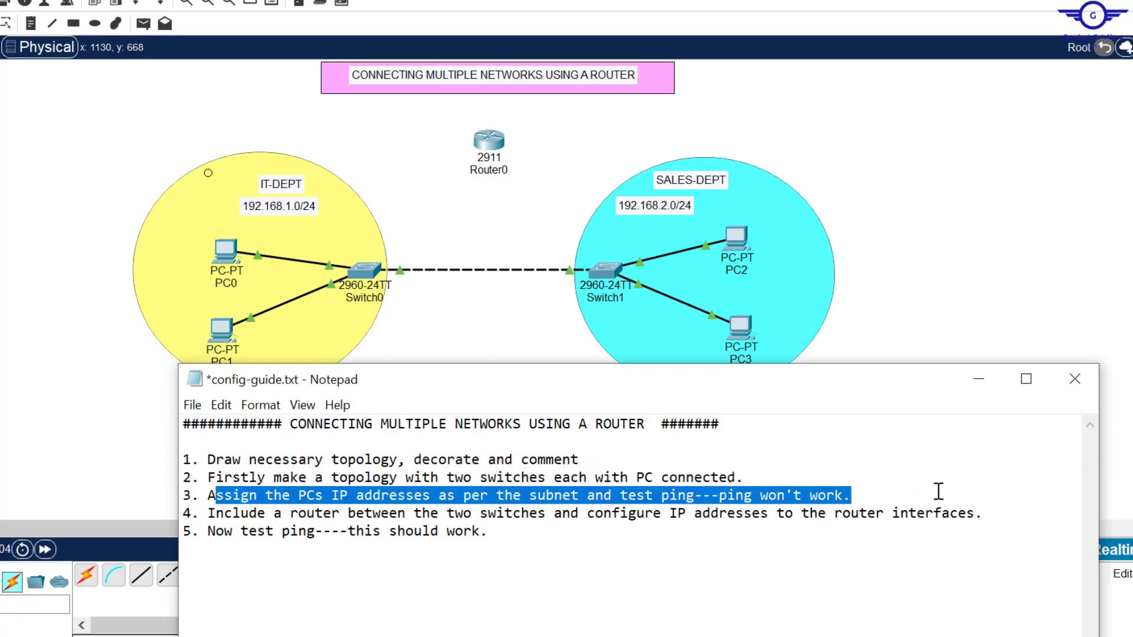
pyautogui.moveTo(984, 514); pyautogui.dragTo(202, 516)
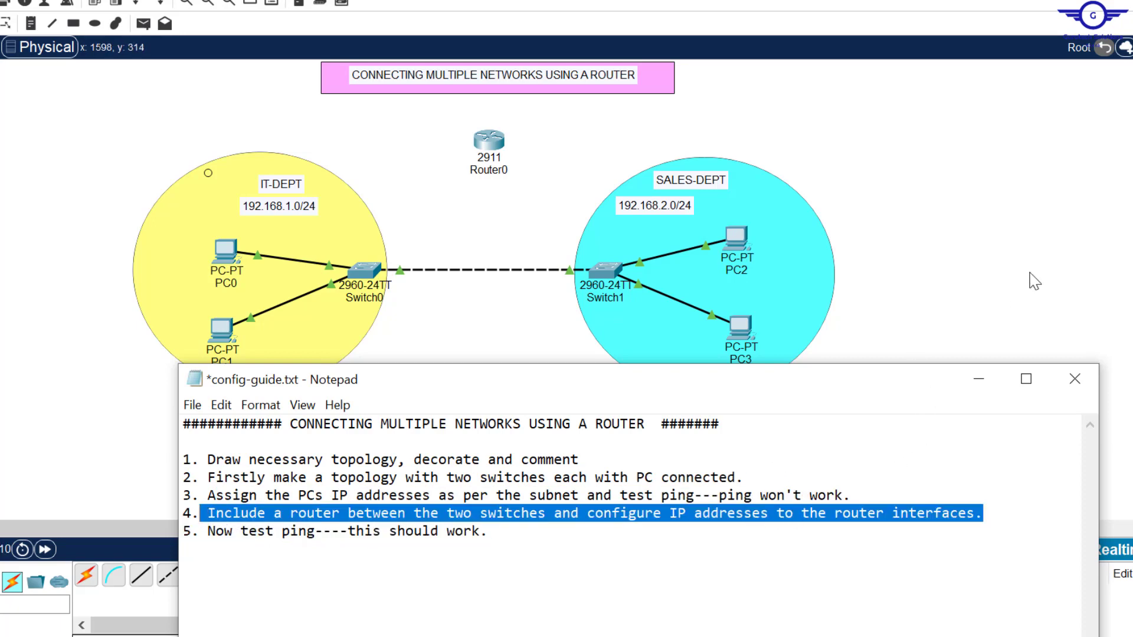
# Step: Delete the direct cable between Switch0 and Switch1
pyautogui.click(987, 234)
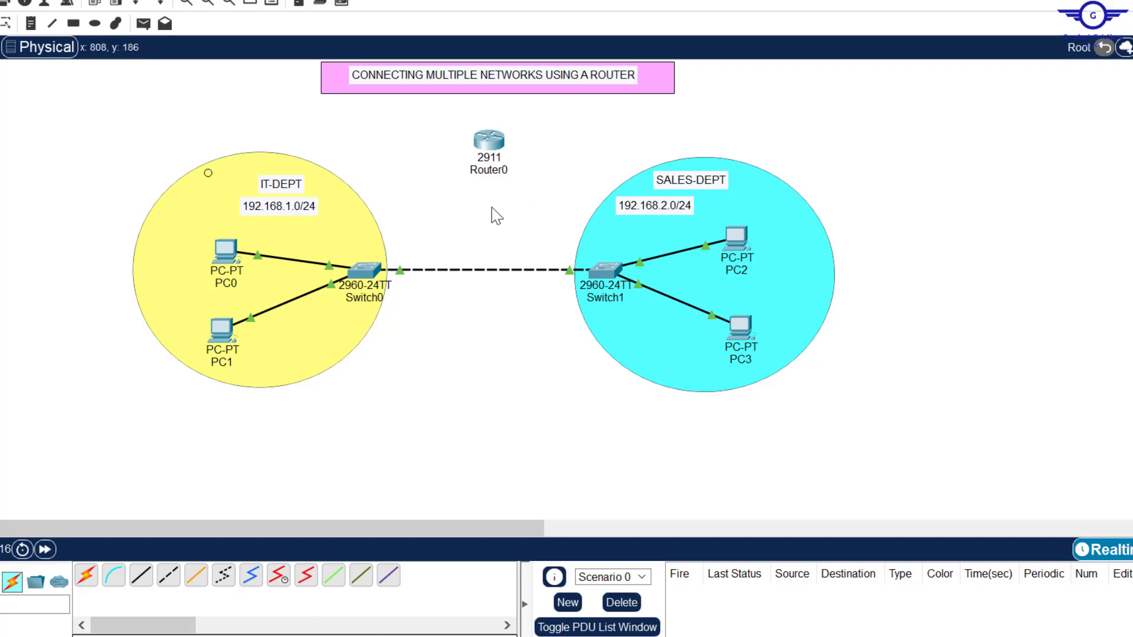
pyautogui.press('Delete')
pyautogui.click(475, 273)
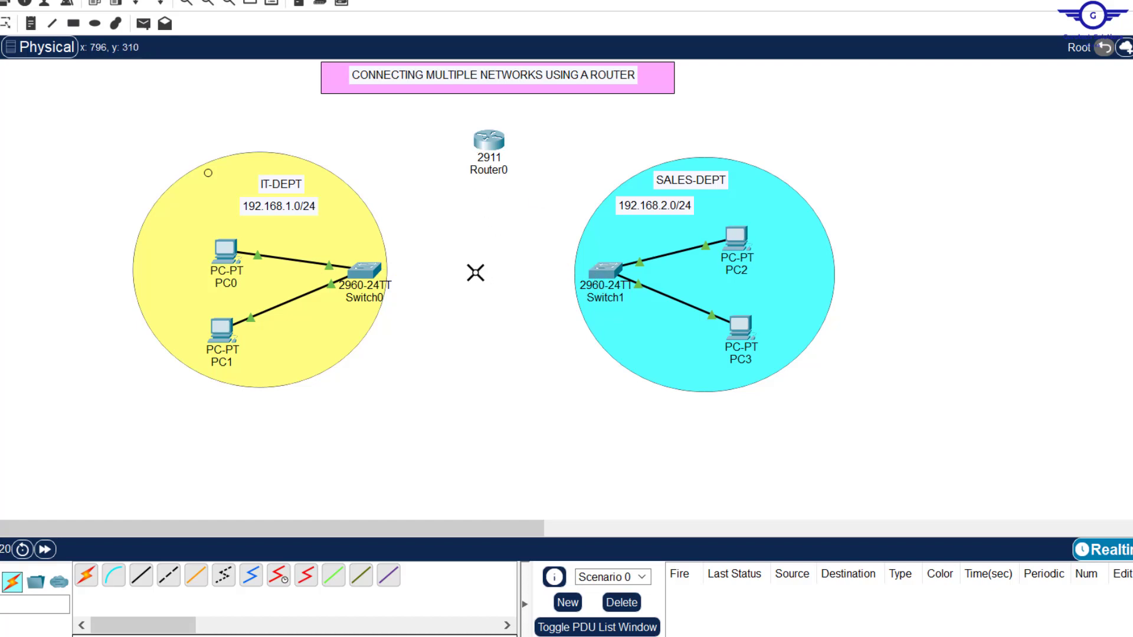
pyautogui.press('Escape')
# Step: Cable Switch0 to Router0 and Router0 to Switch1 using the automatic connection type
pyautogui.click(90, 573)
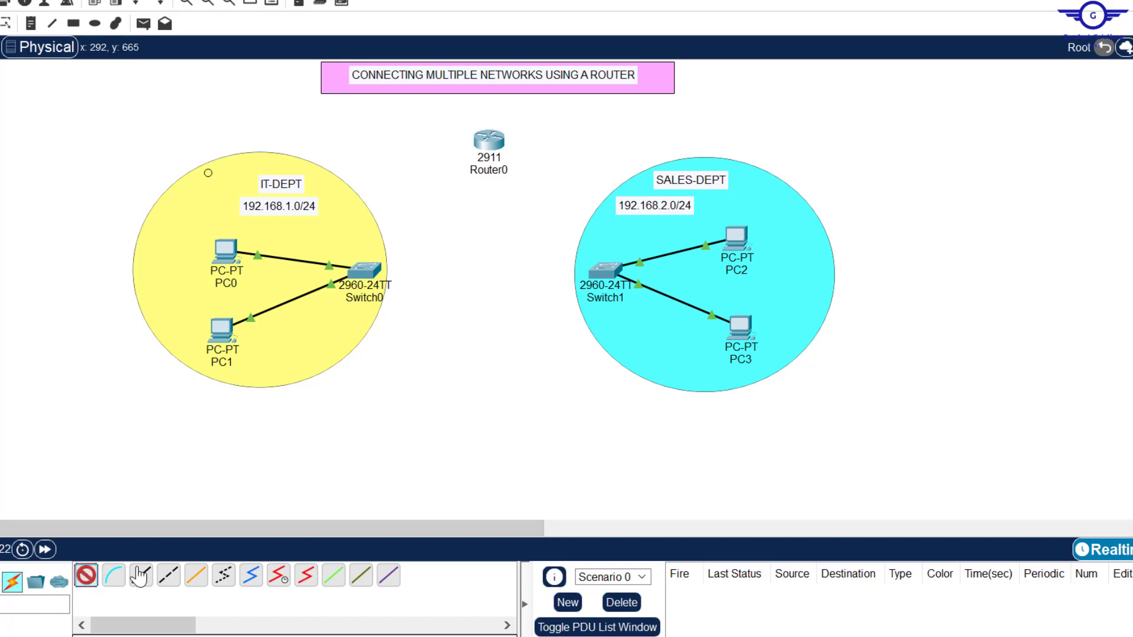
pyautogui.click(367, 273)
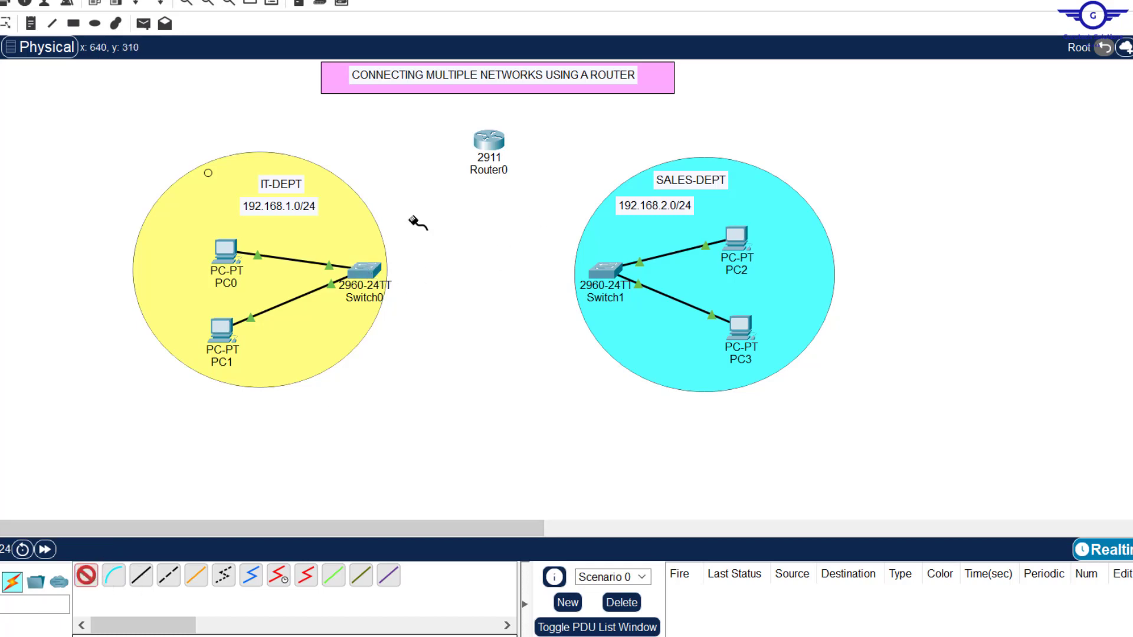
pyautogui.click(488, 142)
pyautogui.click(86, 575)
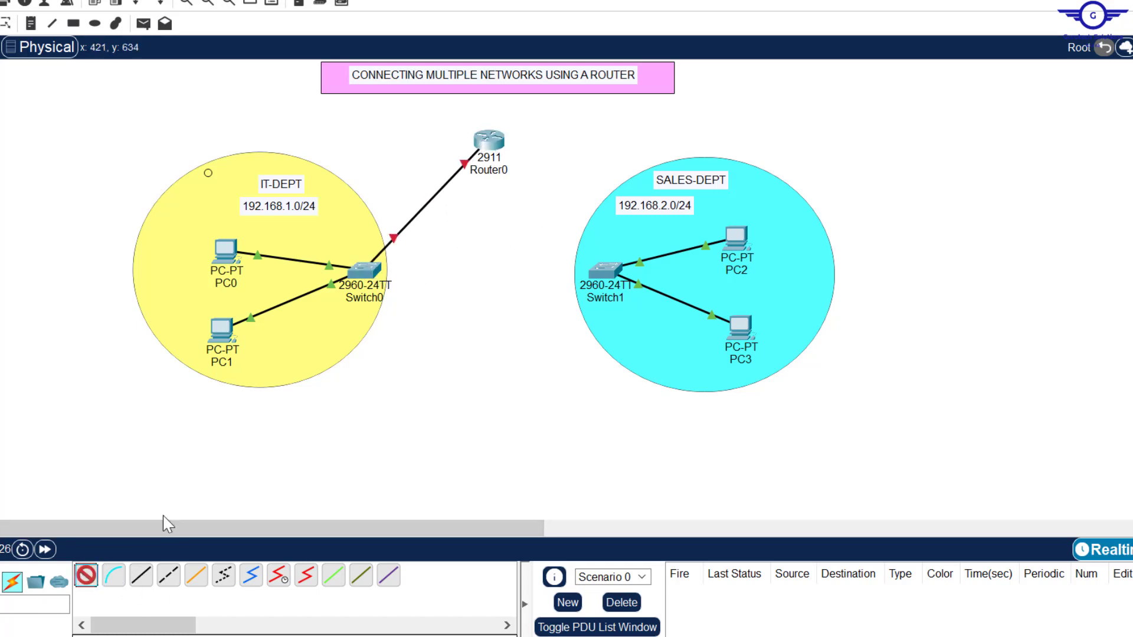
pyautogui.click(491, 146)
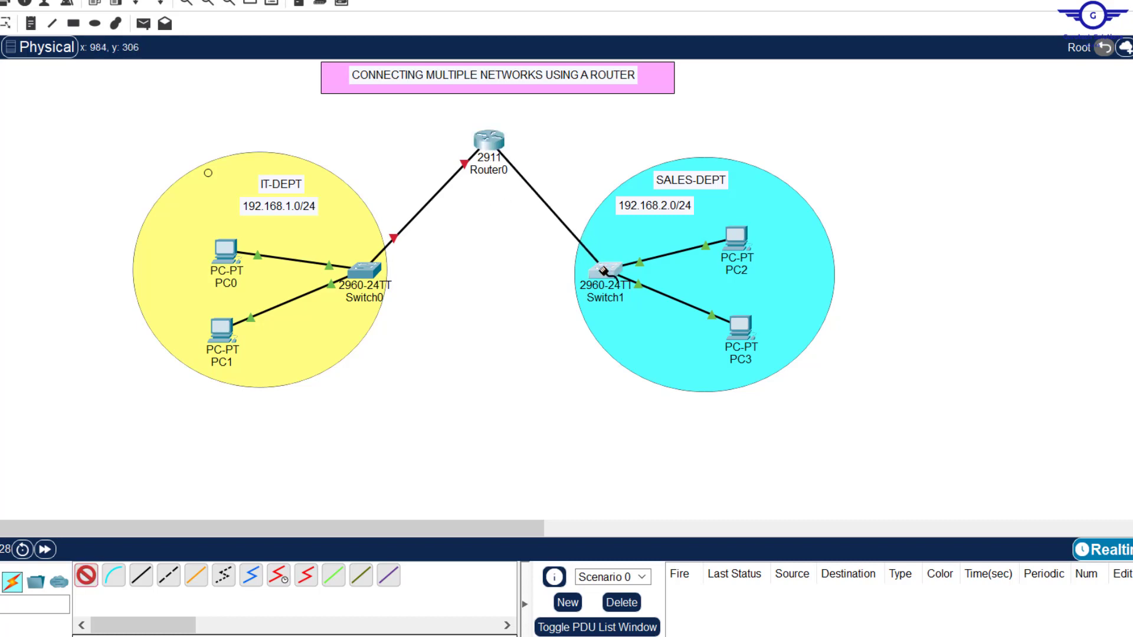
pyautogui.click(603, 270)
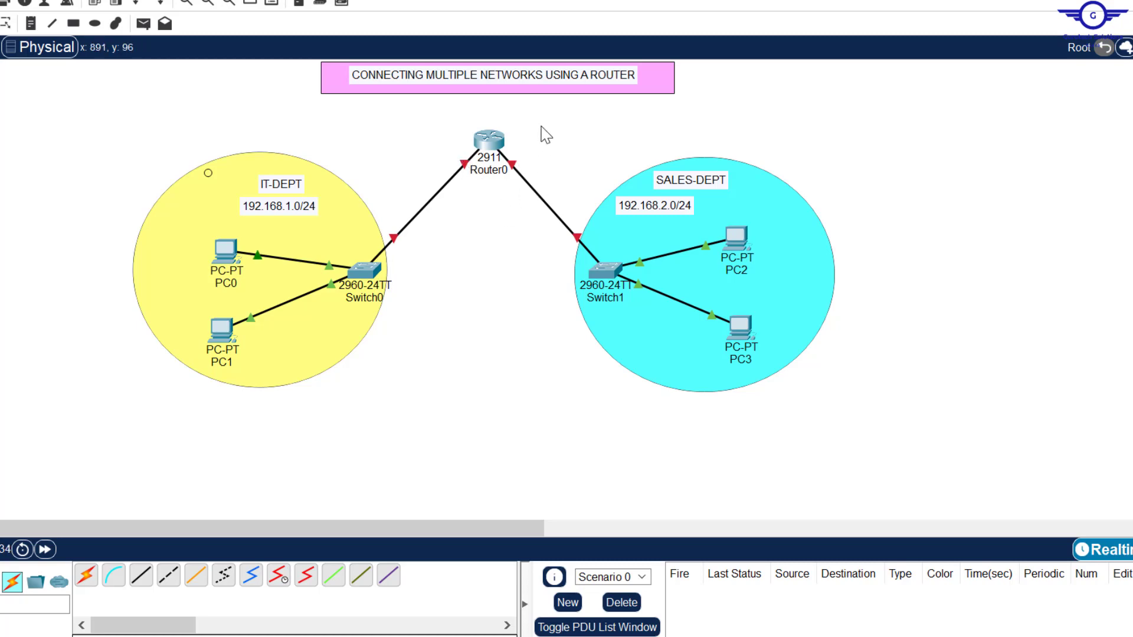
pyautogui.click(487, 142)
pyautogui.click(801, 60)
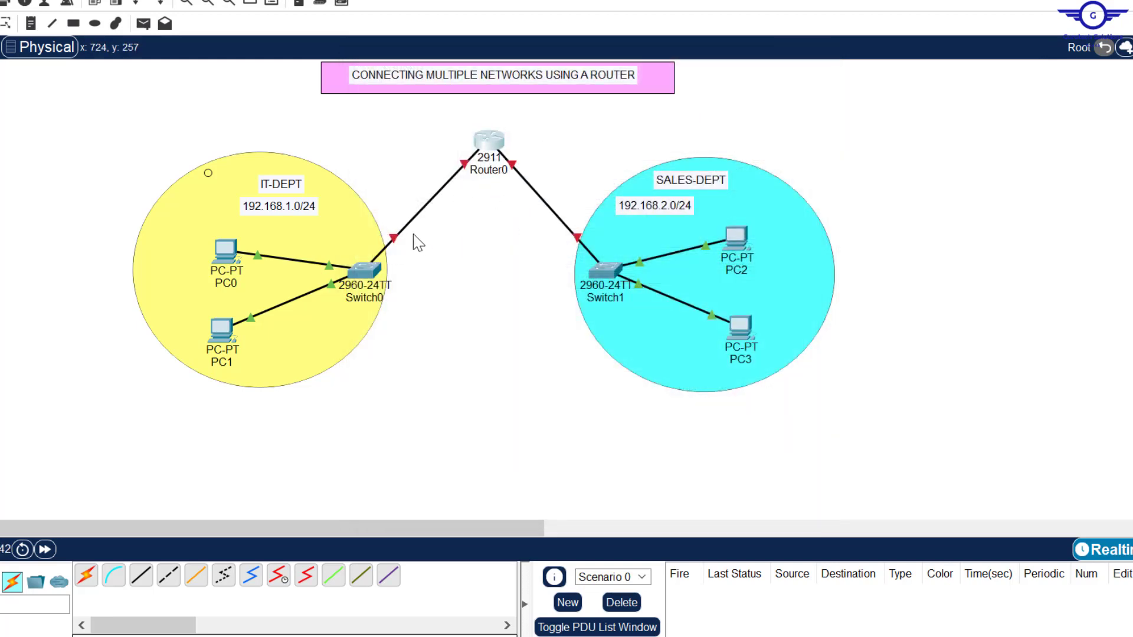
pyautogui.click(487, 142)
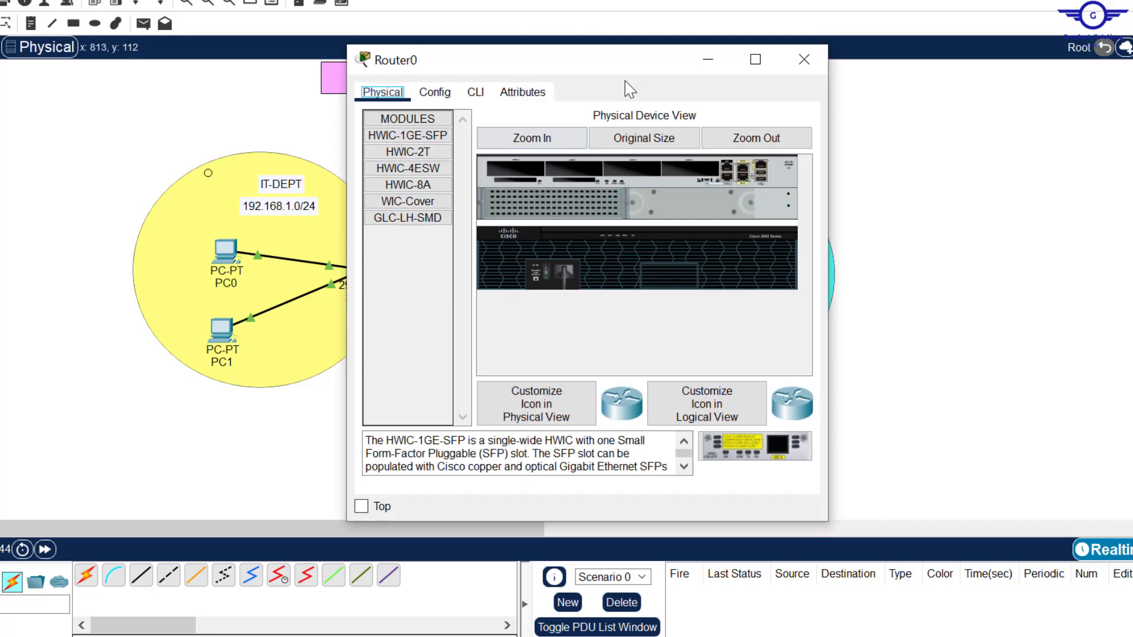
pyautogui.click(803, 56)
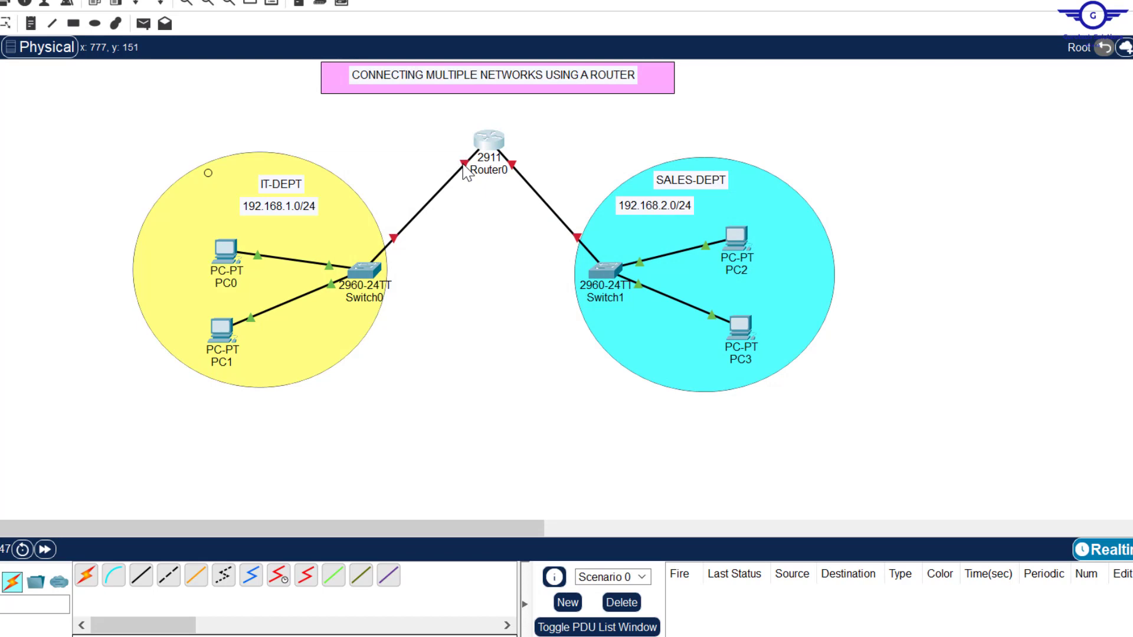
# Step: Open Router0's command line interface and answer NO to the initial configuration dialog
pyautogui.click(489, 142)
pyautogui.click(474, 93)
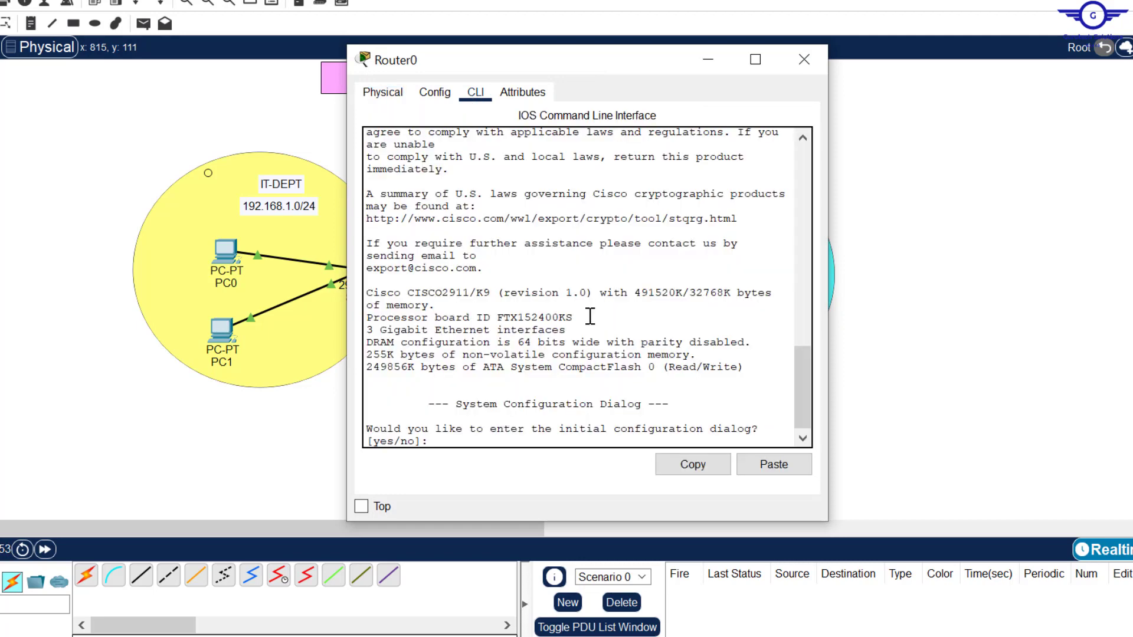
pyautogui.press('Return')
pyautogui.press('Return')
pyautogui.write('NO')
pyautogui.press('Return')
pyautogui.press('Return')
pyautogui.press('Return')
pyautogui.press('Return')
pyautogui.press('Return')
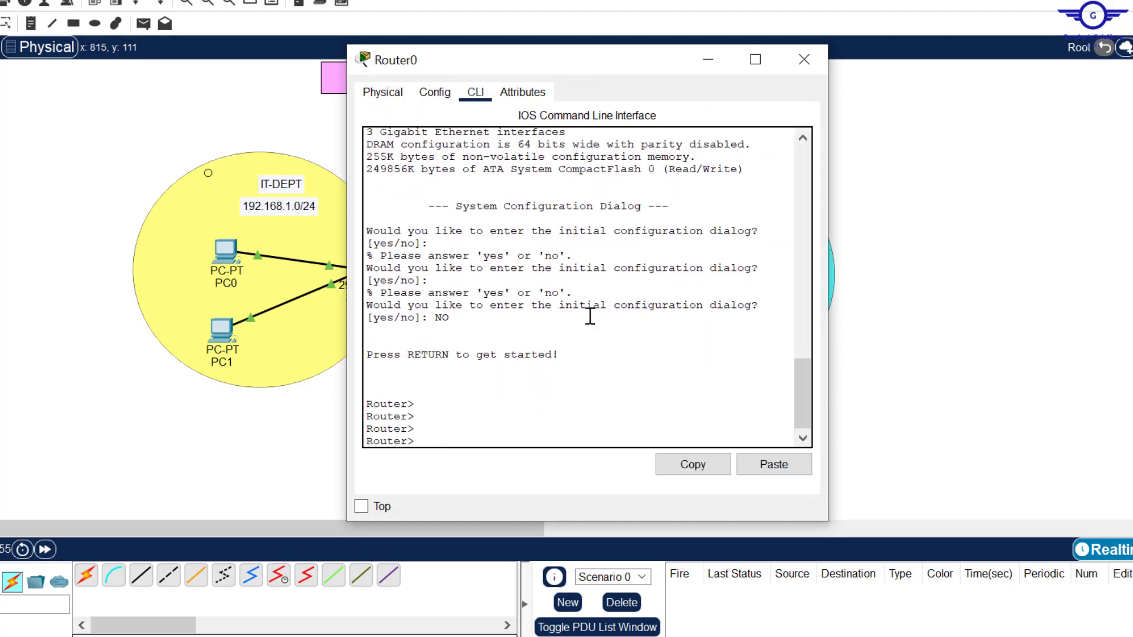
# Step: Enter privileged mode with EN and global configuration mode with conf t on Router0
pyautogui.write('EN')
pyautogui.press('Return')
pyautogui.press('Return')
pyautogui.write('c')
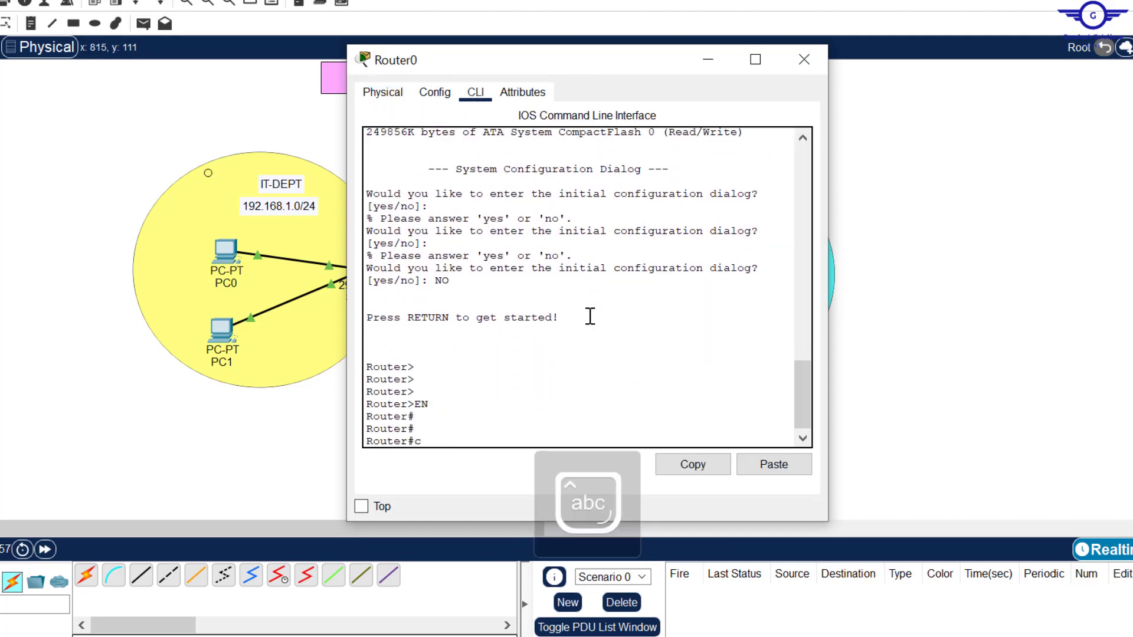
pyautogui.write('onf t')
pyautogui.press('Return')
pyautogui.press('Return')
pyautogui.press('Return')
pyautogui.press('Return')
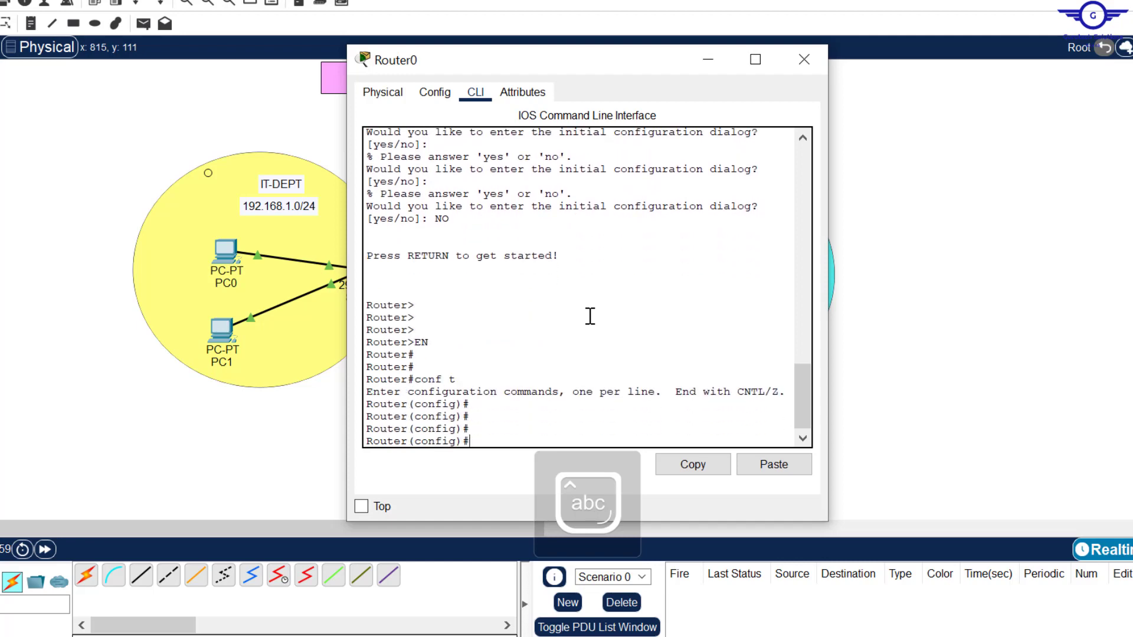
# Step: Enable Router0's interface range gig0/0-1 with no shut, exit to global configuration mode and close the router window
pyautogui.write('int range gig0/0-1')
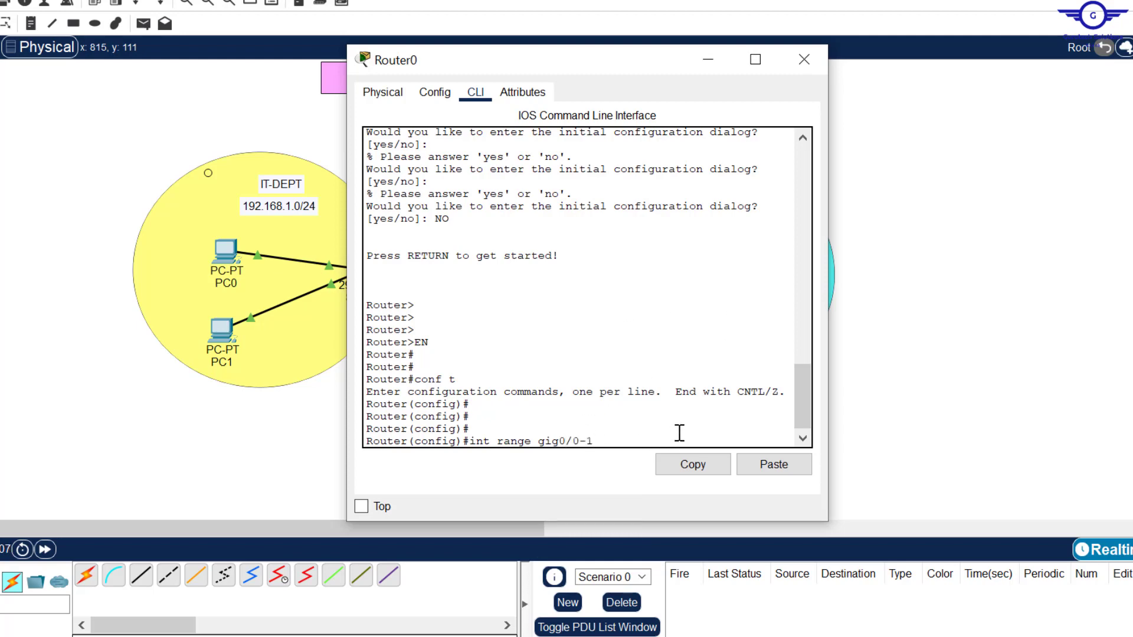
pyautogui.press('Return')
pyautogui.press('Return')
pyautogui.press('Return')
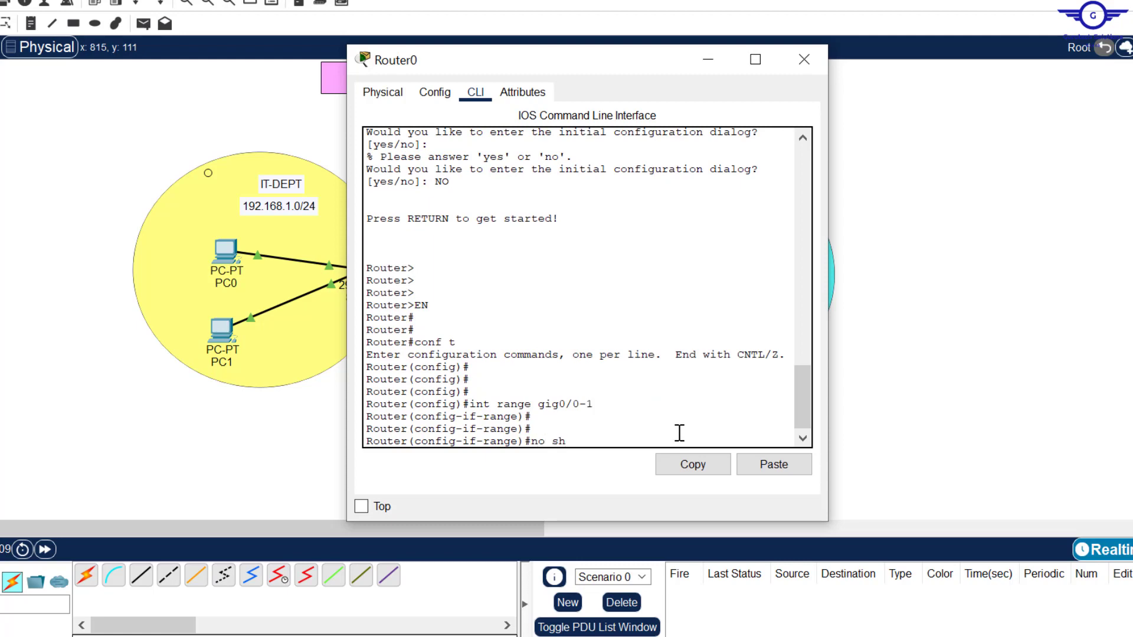
pyautogui.write('no shut')
pyautogui.press('Return')
pyautogui.press('Return')
pyautogui.press('Return')
pyautogui.press('Return')
pyautogui.press('Return')
pyautogui.write('e')
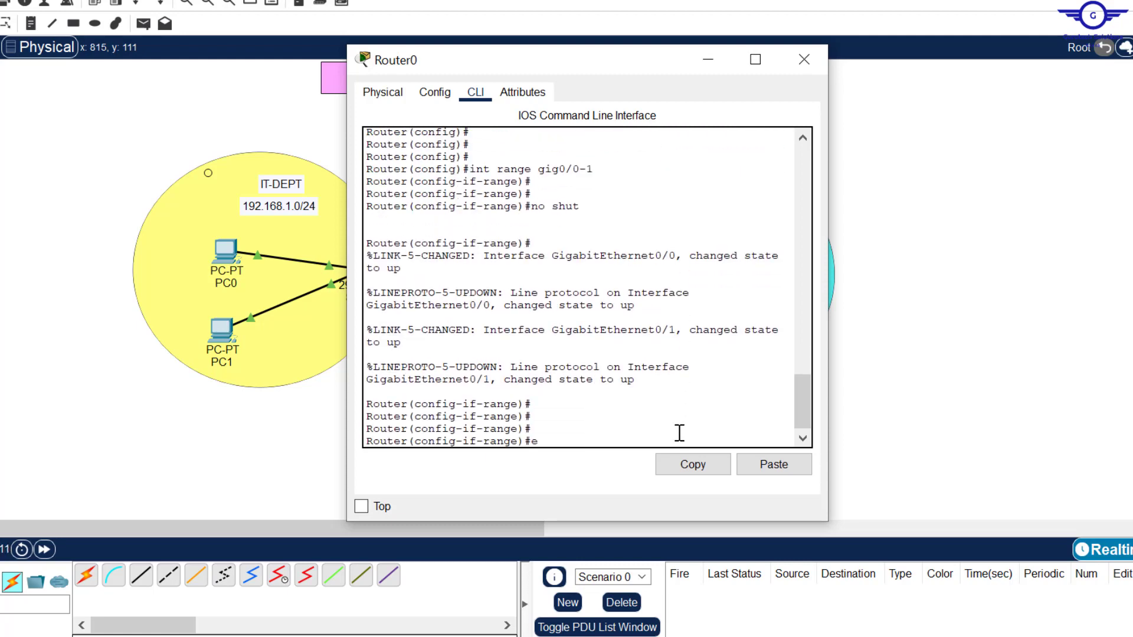
pyautogui.write('xit')
pyautogui.press('Return')
pyautogui.press('Return')
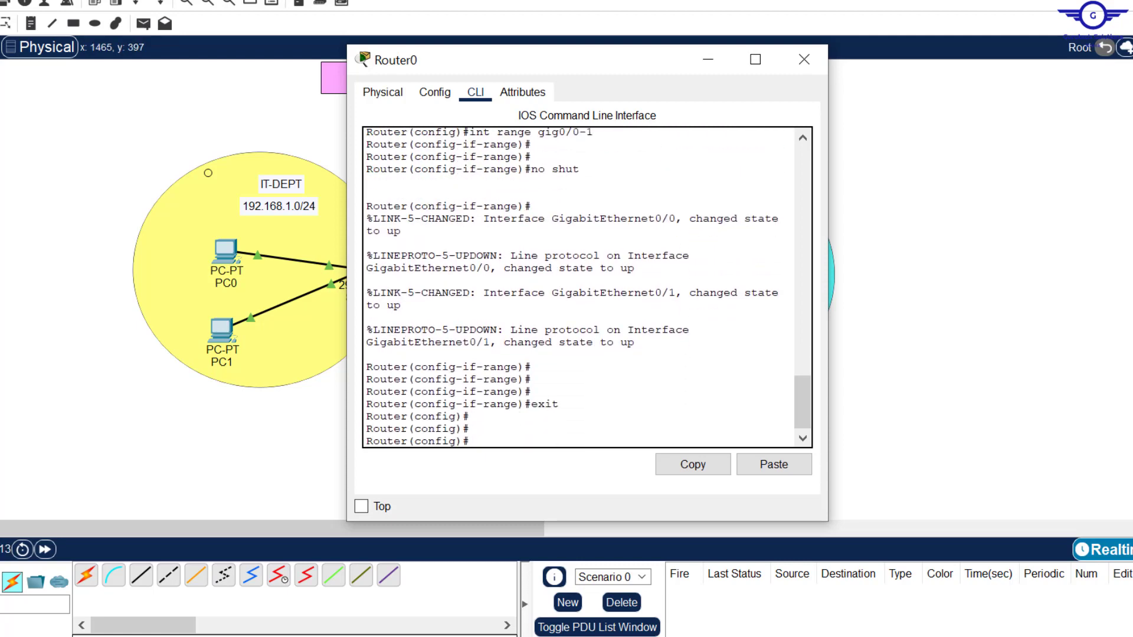
pyautogui.click(804, 60)
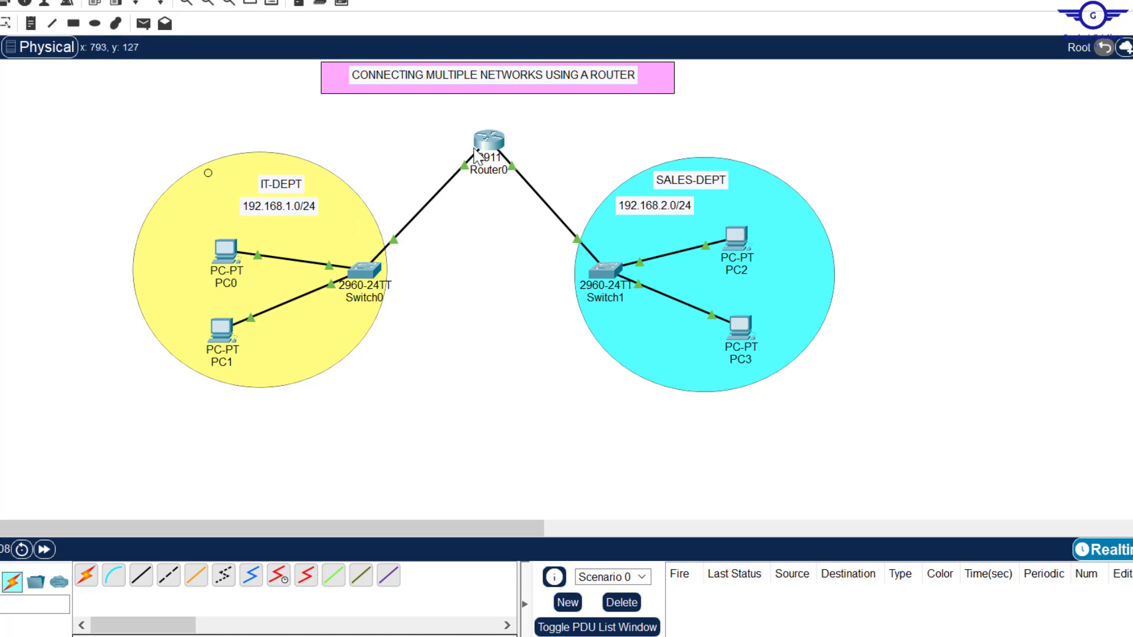
# Step: Assign 192.168.1.1 with mask 255.255.255.0 to Router0's interface gig0/0 and exit interface configuration
pyautogui.click(493, 147)
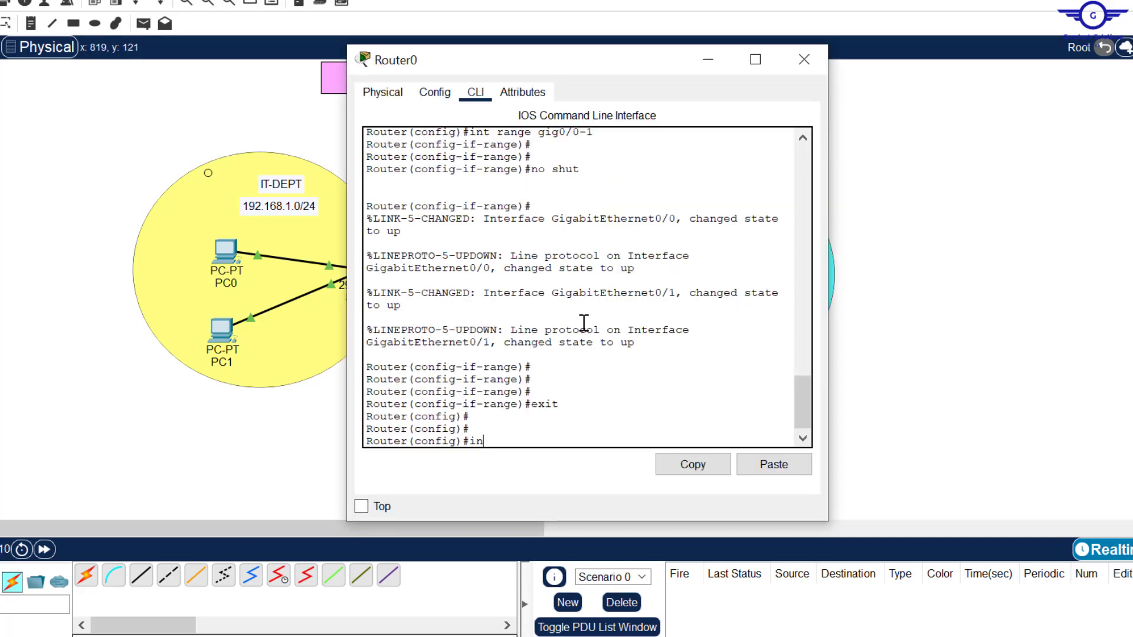
pyautogui.write('int gig0')
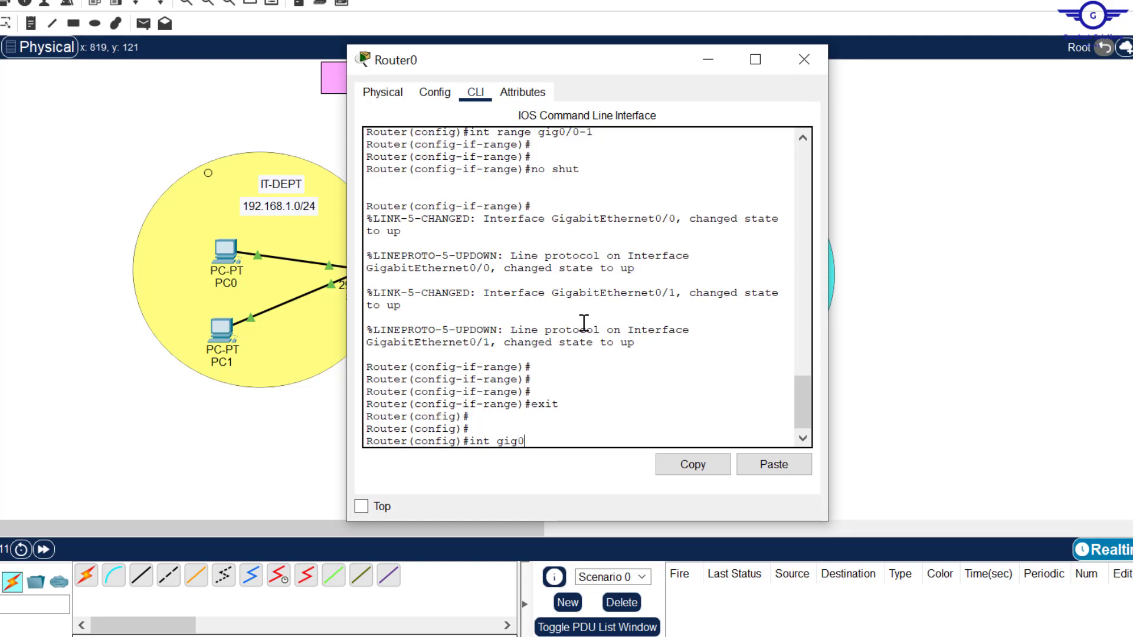
pyautogui.write('/0')
pyautogui.press('Return')
pyautogui.press('Return')
pyautogui.press('Return')
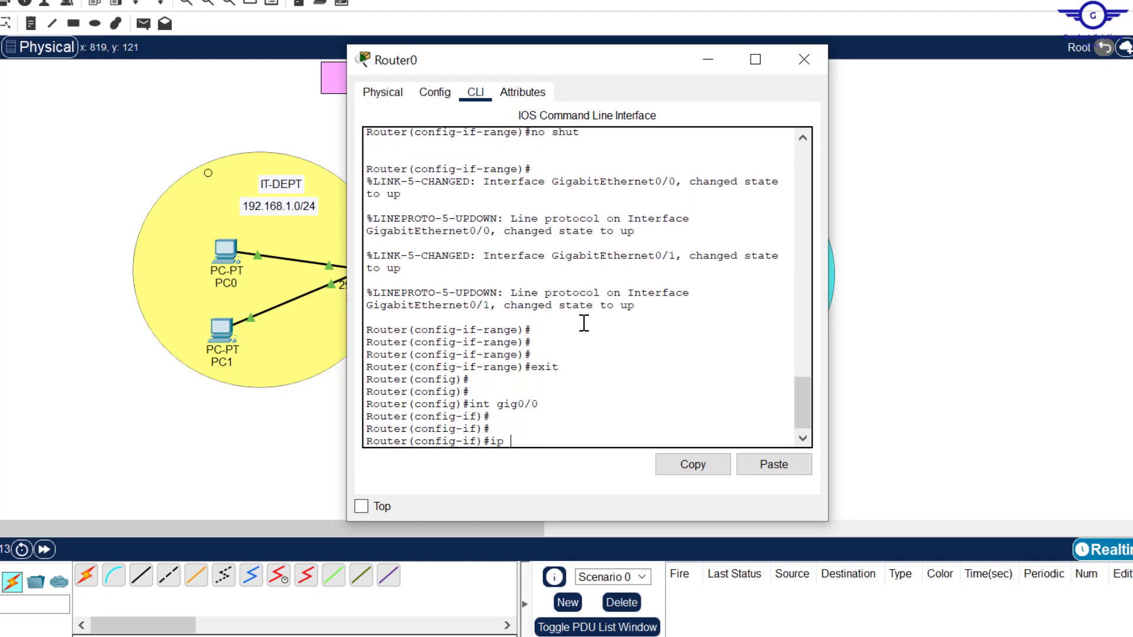
pyautogui.write('ip add')
pyautogui.press('Tab')
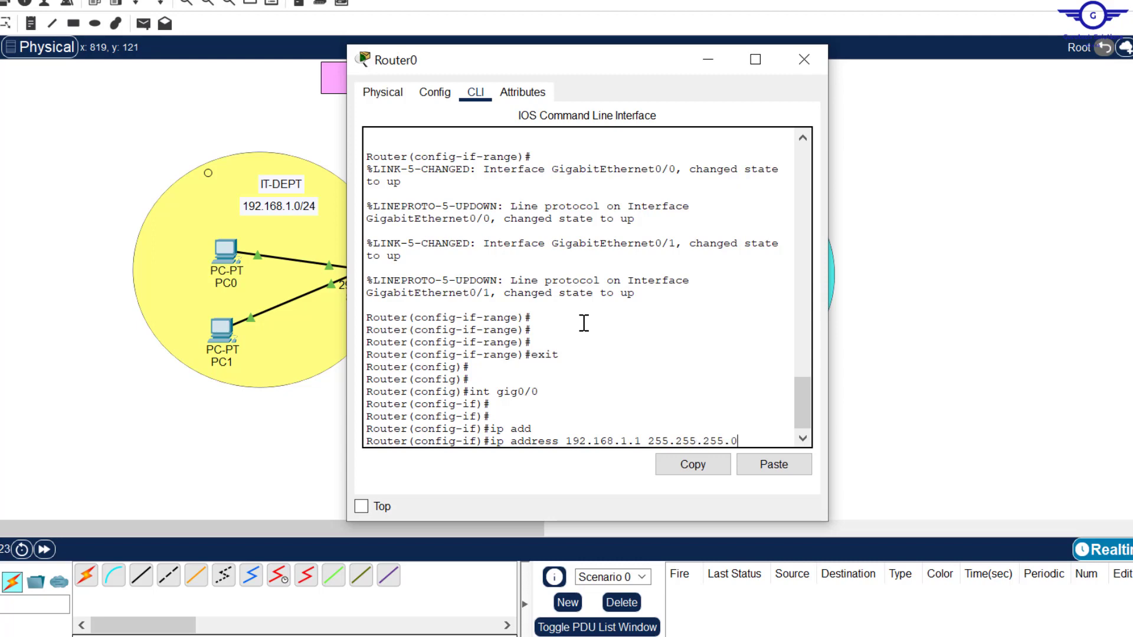
pyautogui.press('Return')
pyautogui.press('Return')
pyautogui.press('Return')
pyautogui.press('Return')
pyautogui.write('ex')
pyautogui.press('Return')
pyautogui.press('Return')
pyautogui.press('Return')
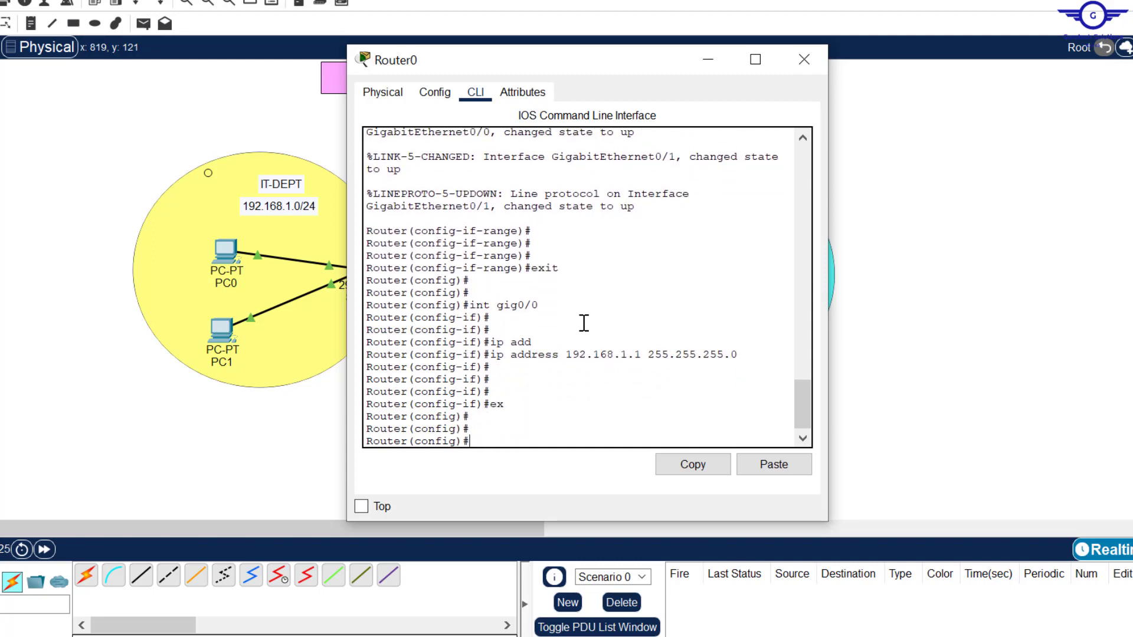
# Step: Assign 192.168.2.1 with mask 255.255.255.0 to Router0's interface gig0/1
pyautogui.click(939, 232)
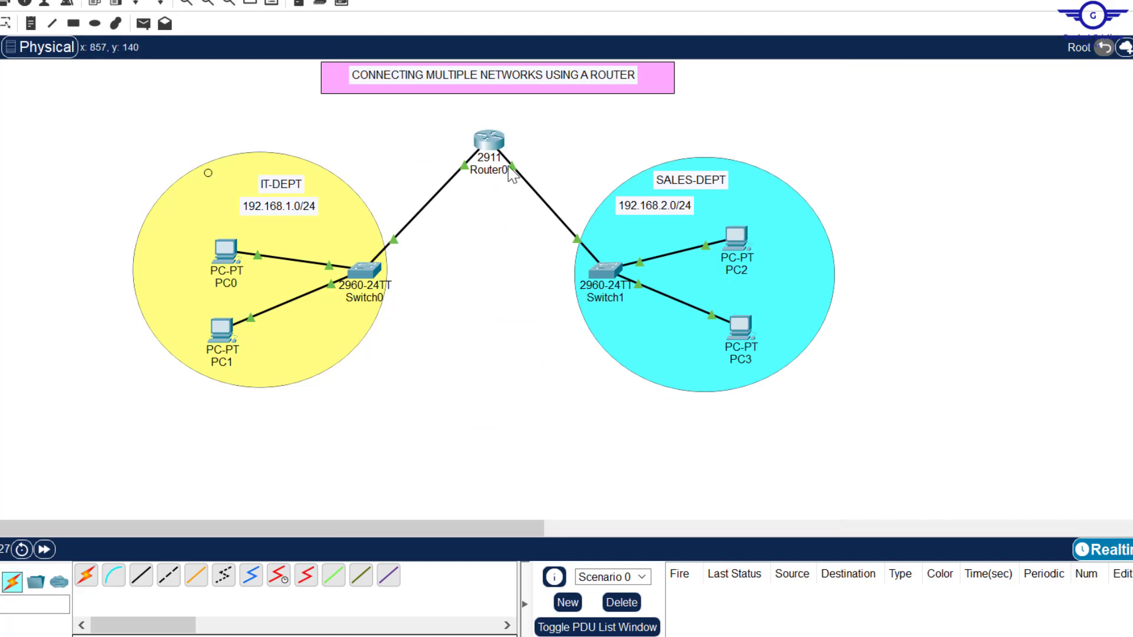
pyautogui.click(489, 141)
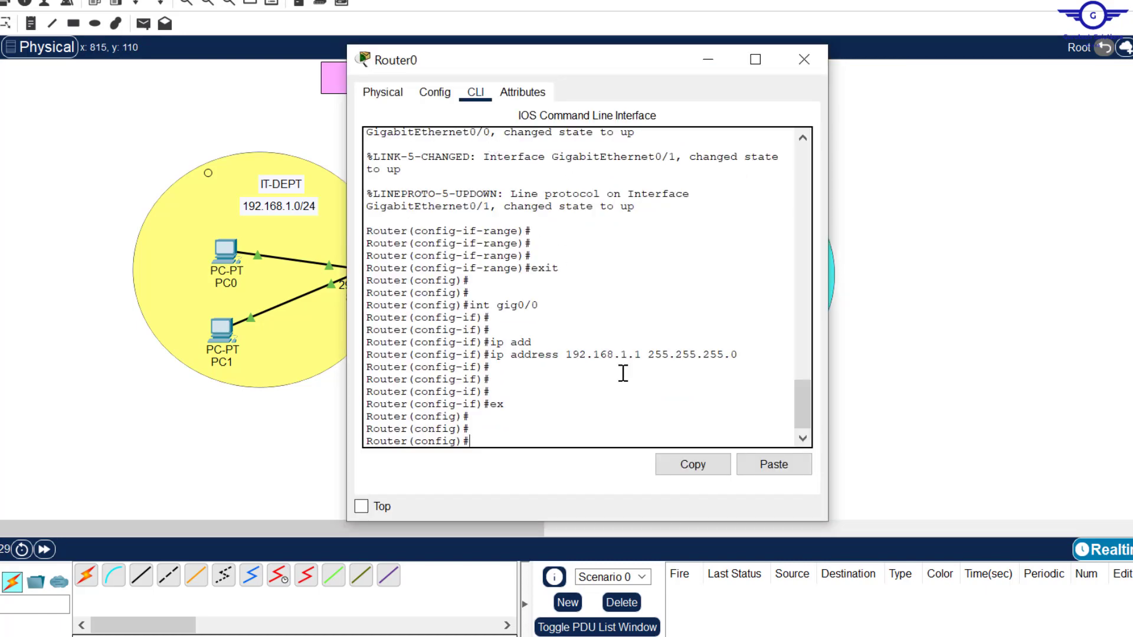
pyautogui.press('BackSpace')
pyautogui.press('BackSpace')
pyautogui.write('int gig0/0')
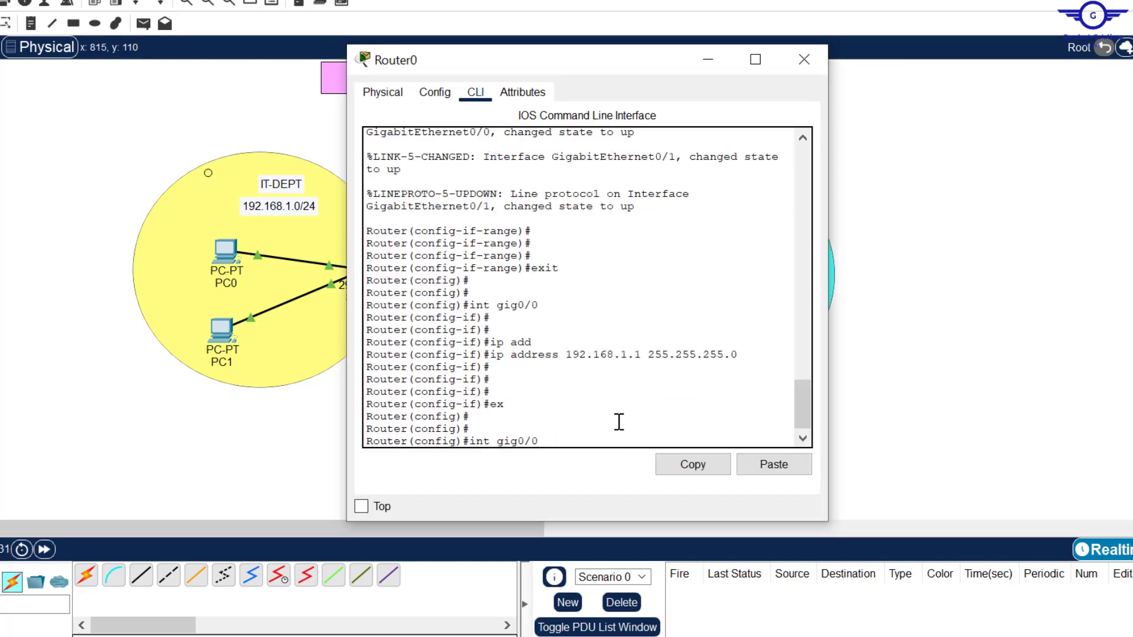
pyautogui.write('1')
pyautogui.press('Return')
pyautogui.press('Up')
pyautogui.press('Up')
pyautogui.press('Up')
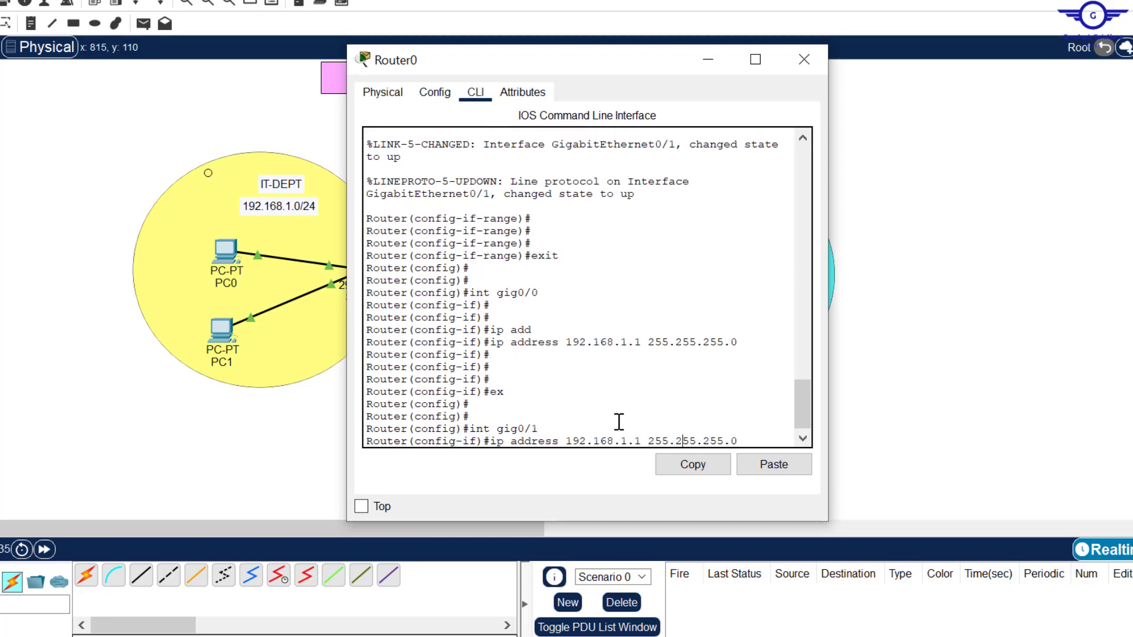
pyautogui.press('BackSpace')
pyautogui.write('2')
pyautogui.press('Return')
pyautogui.press('Return')
pyautogui.press('Return')
pyautogui.press('Return')
pyautogui.press('Return')
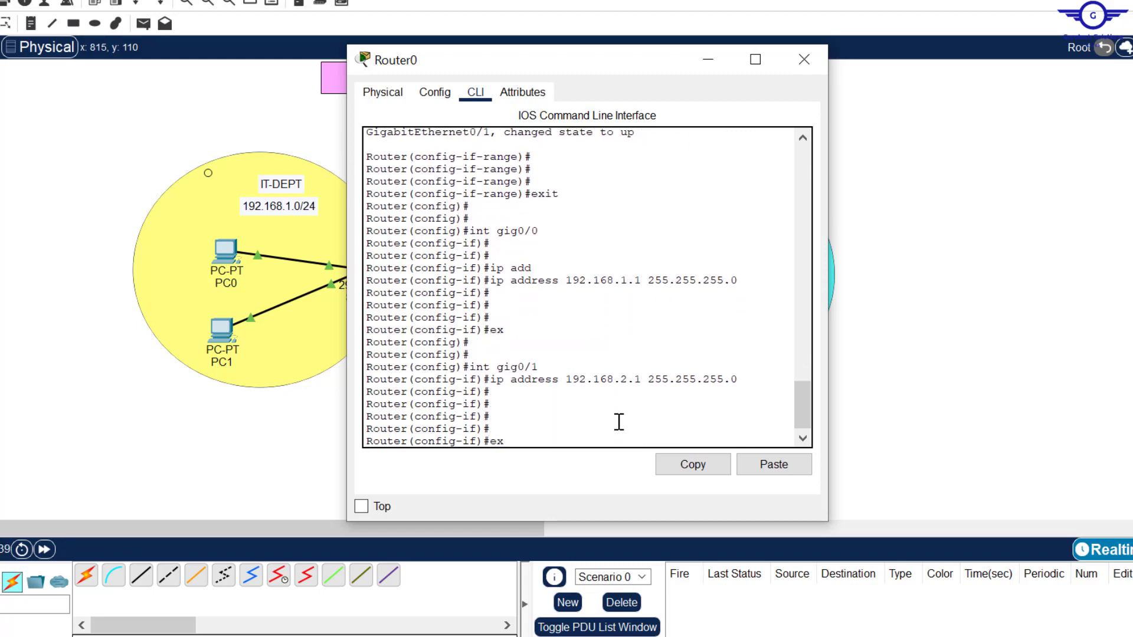
# Step: Exit interface configuration, save Router0's configuration with do wr, and close the router window
pyautogui.write('exit')
pyautogui.press('Return')
pyautogui.press('Return')
pyautogui.press('Return')
pyautogui.press('Return')
pyautogui.write('do w')
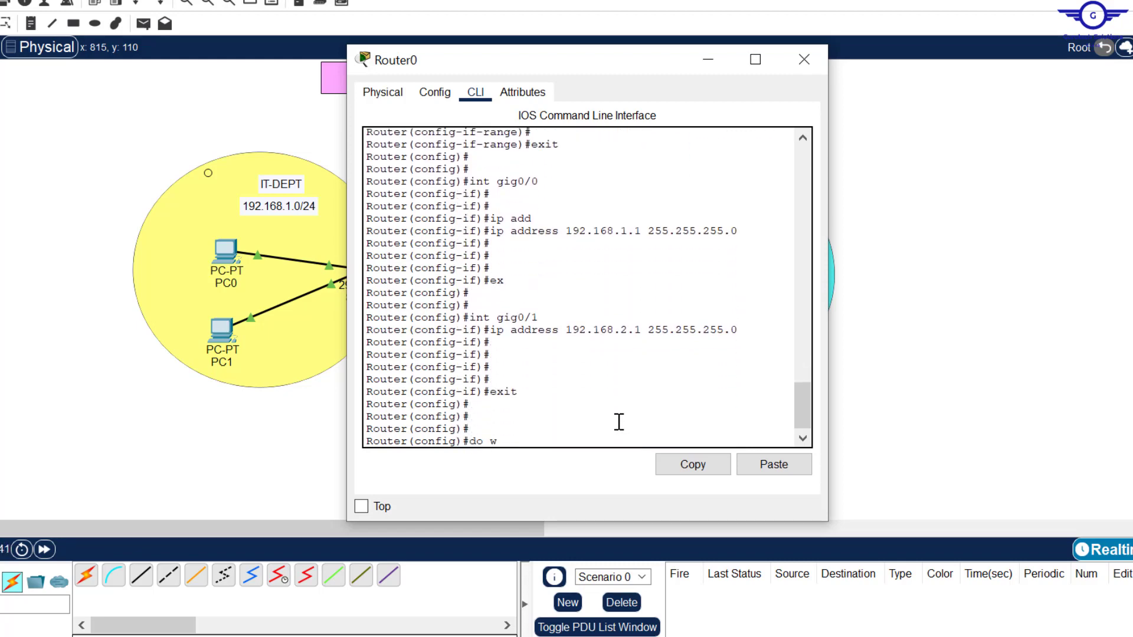
pyautogui.write('r')
pyautogui.press('Return')
pyautogui.press('Return')
pyautogui.press('Return')
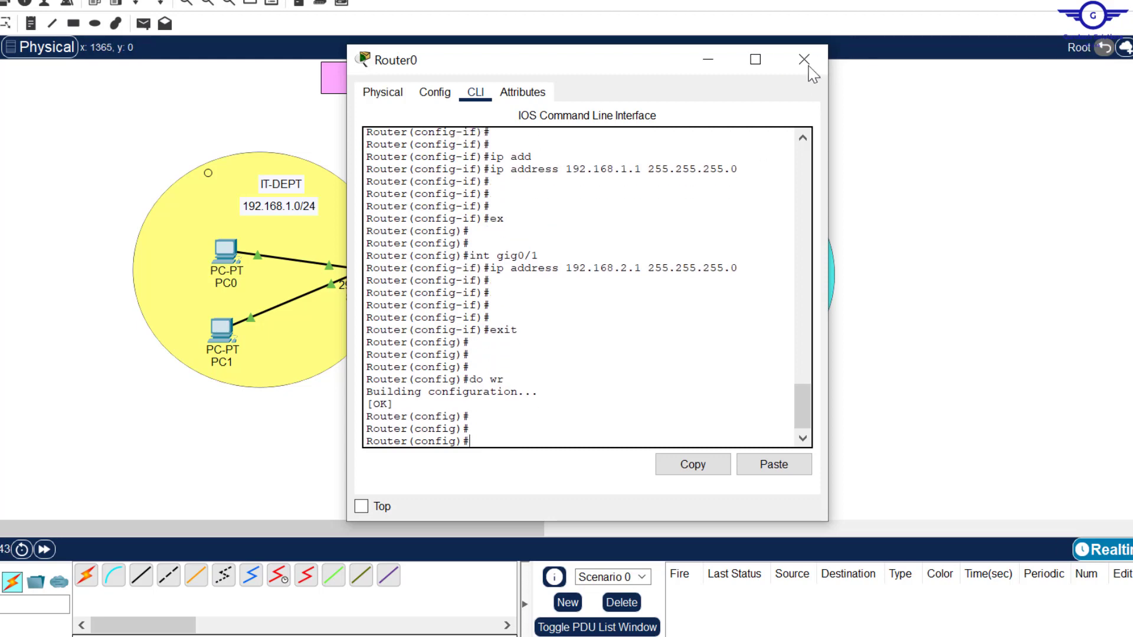
pyautogui.click(803, 71)
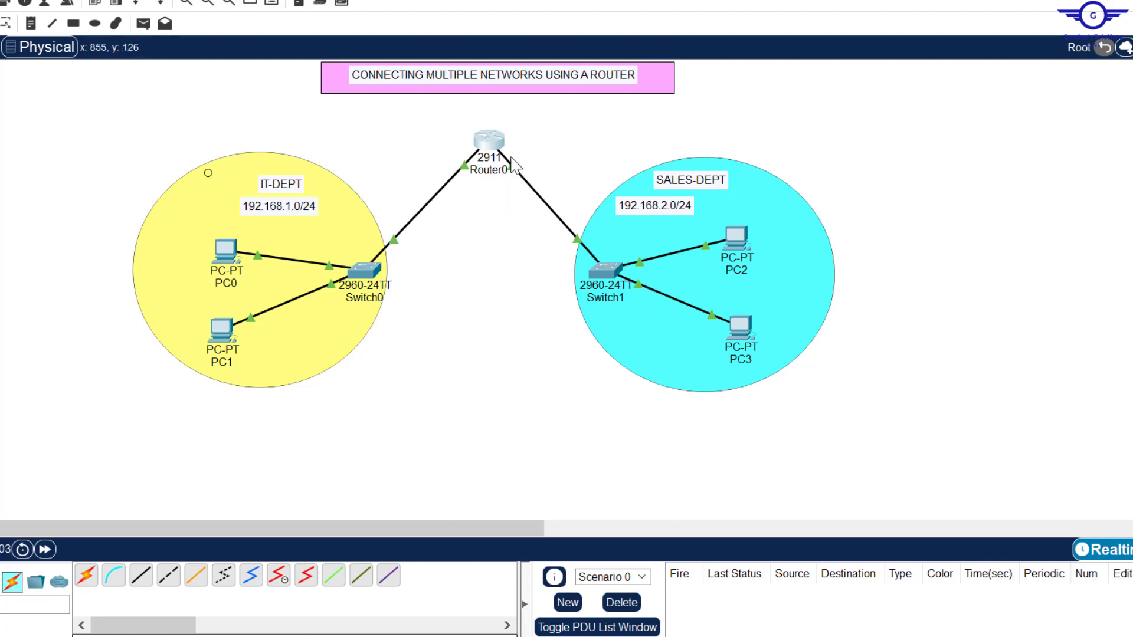
# Step: Set PC0's IPv4 default gateway to 192.168.1.1 in its IP configuration and close the PC0 window
pyautogui.click(229, 269)
pyautogui.click(229, 270)
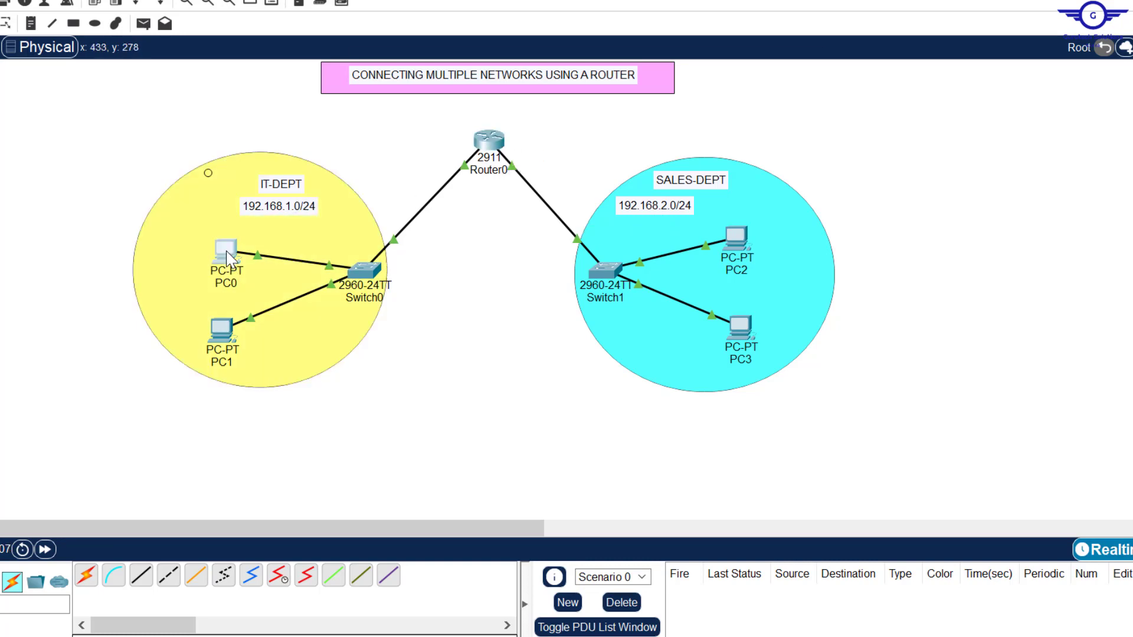
pyautogui.click(409, 164)
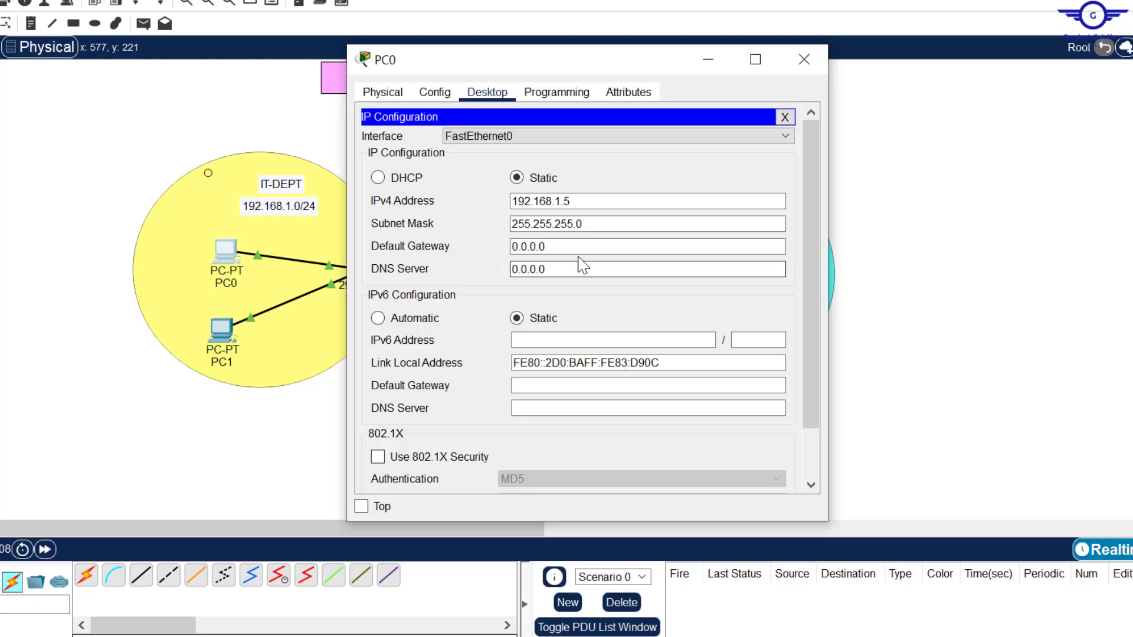
pyautogui.click(580, 201)
pyautogui.moveTo(570, 247); pyautogui.dragTo(455, 246)
pyautogui.write('192')
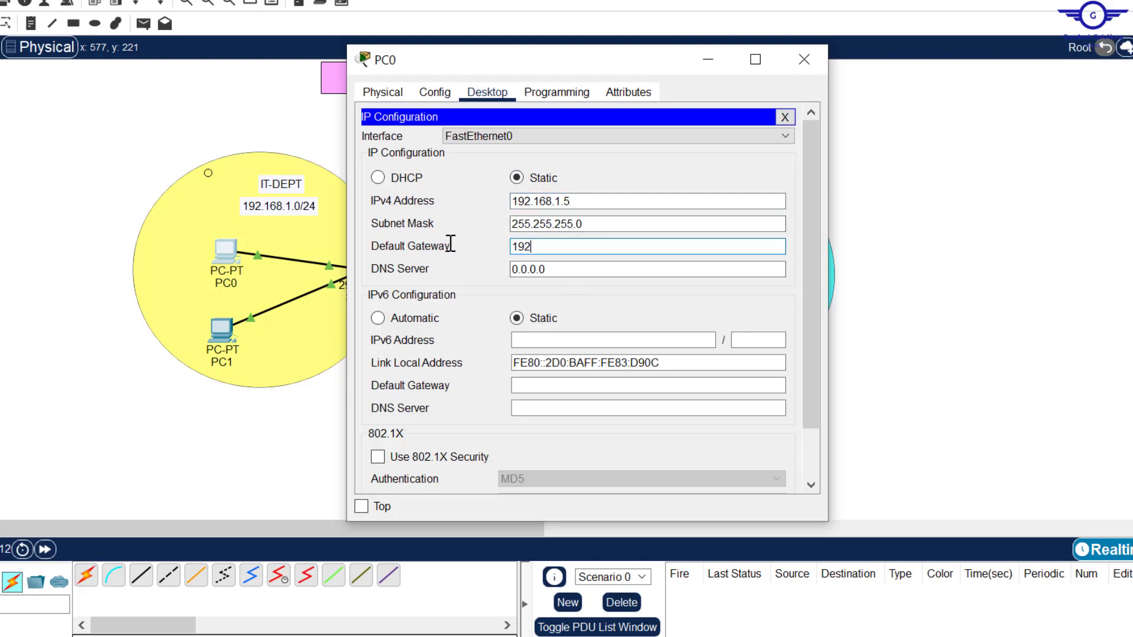
pyautogui.write('.168.1.1')
pyautogui.click(803, 59)
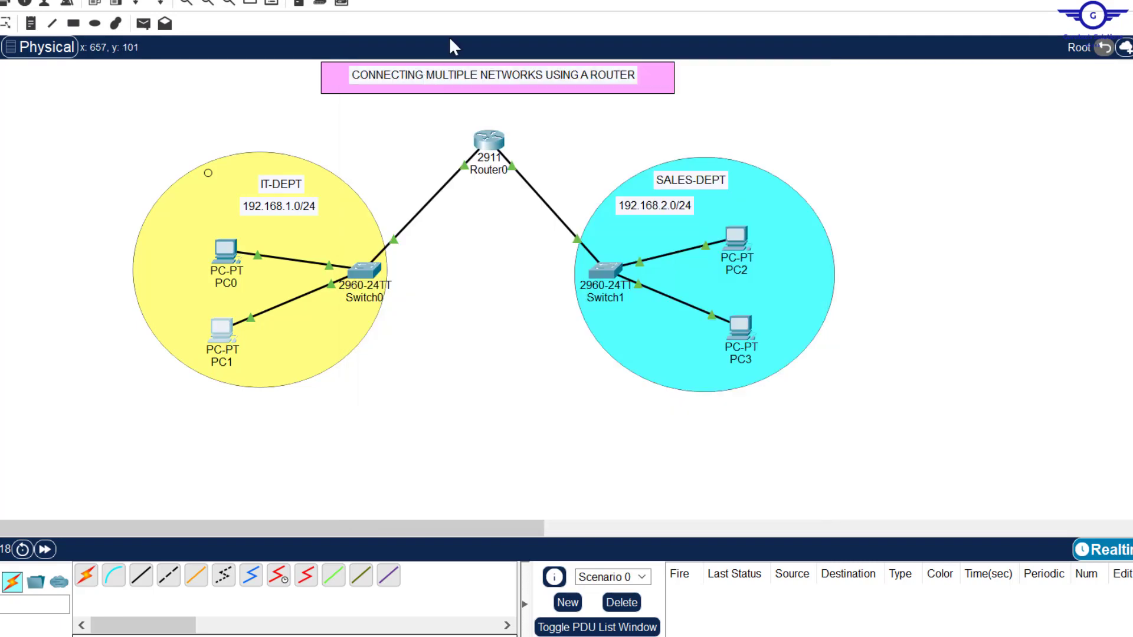
# Step: Set PC1's IPv4 default gateway to 192.168.1.1 in its IP configuration and close the PC1 window
pyautogui.click(221, 332)
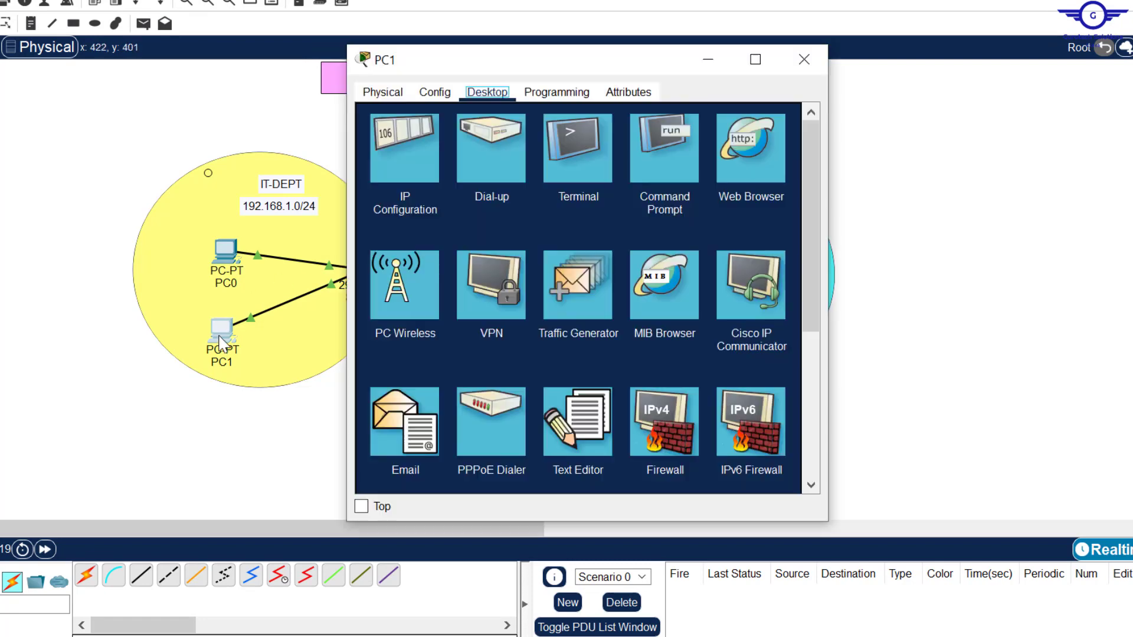
pyautogui.click(415, 142)
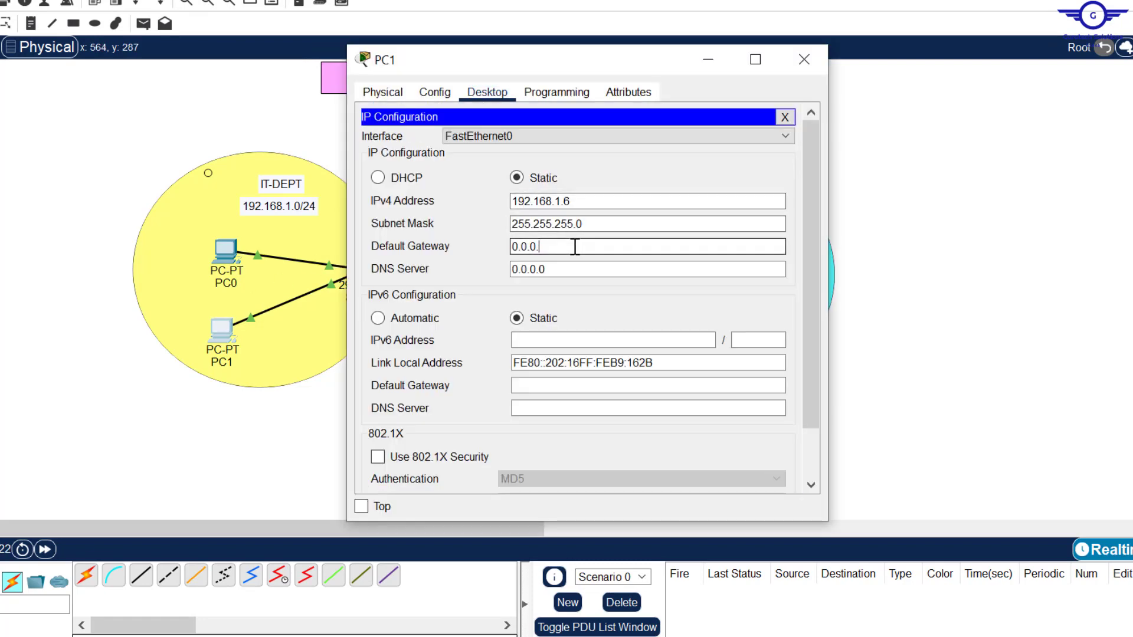
pyautogui.press('BackSpace')
pyautogui.press('BackSpace')
pyautogui.press('BackSpace')
pyautogui.press('BackSpace')
pyautogui.press('BackSpace')
pyautogui.write('192')
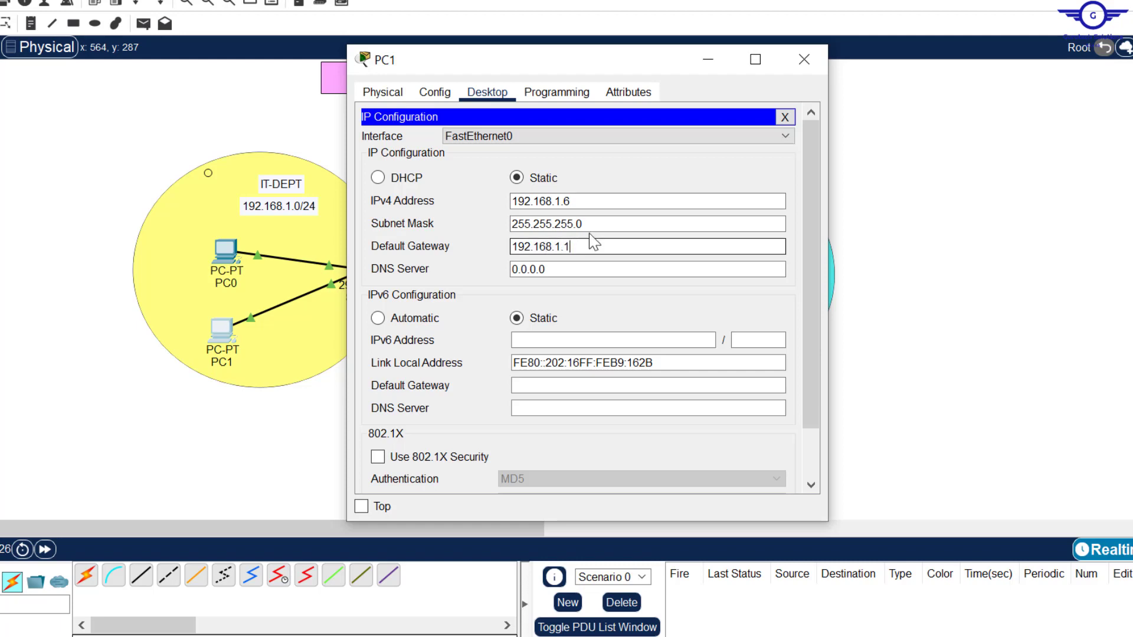
pyautogui.click(804, 59)
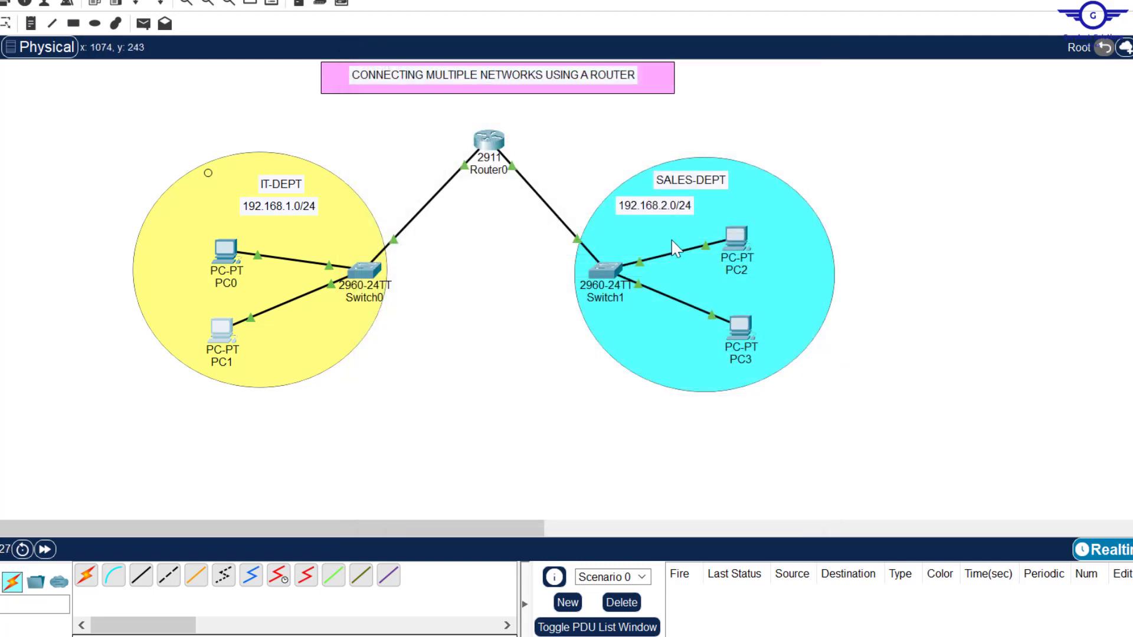
# Step: Set PC2's IPv4 default gateway to 192.168.2.1 in its IP configuration and close the PC2 window
pyautogui.click(735, 234)
pyautogui.click(391, 168)
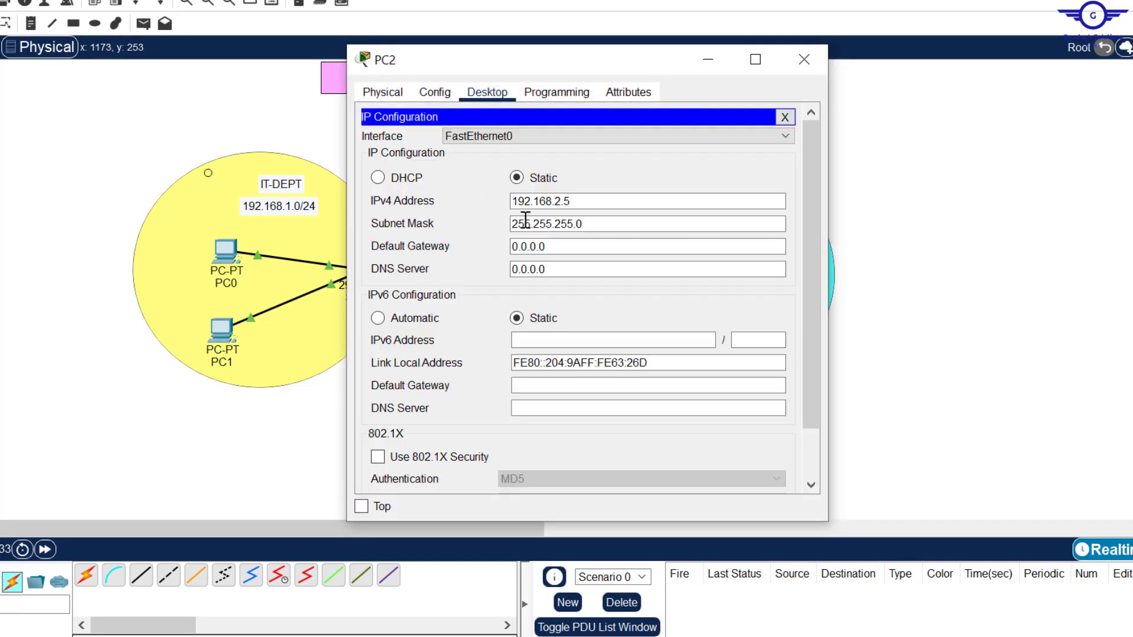
pyautogui.moveTo(549, 246); pyautogui.dragTo(456, 246)
pyautogui.write('192')
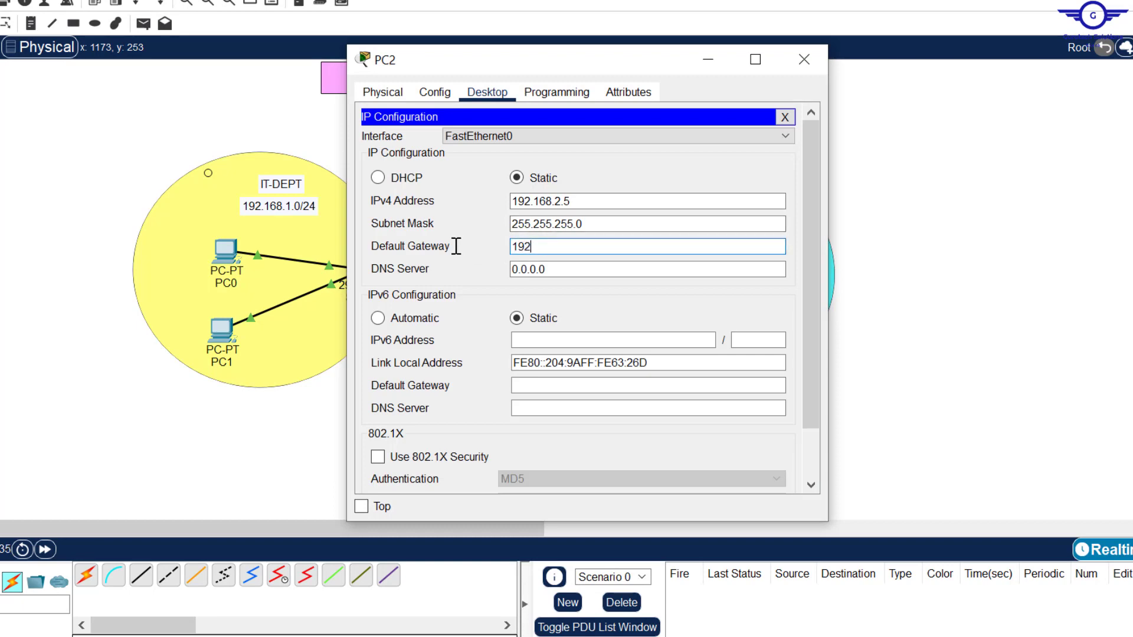
pyautogui.write('.168.2.1')
pyautogui.click(809, 58)
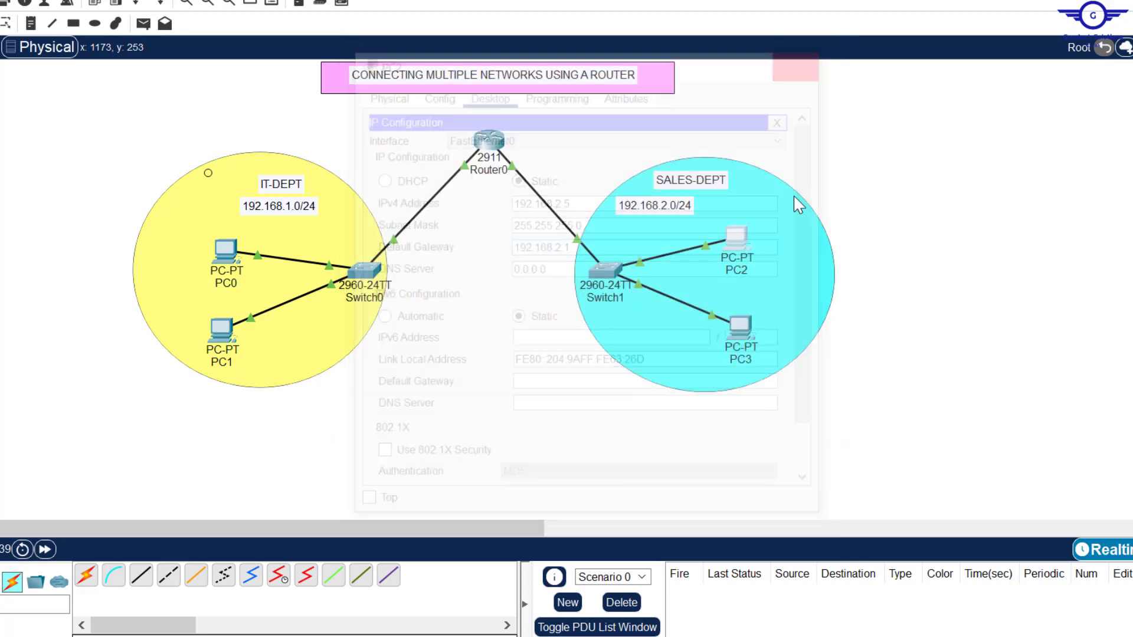
# Step: Set PC3's IPv4 default gateway to 192.168.2.1 in its IP configuration and close the PC3 window
pyautogui.click(752, 339)
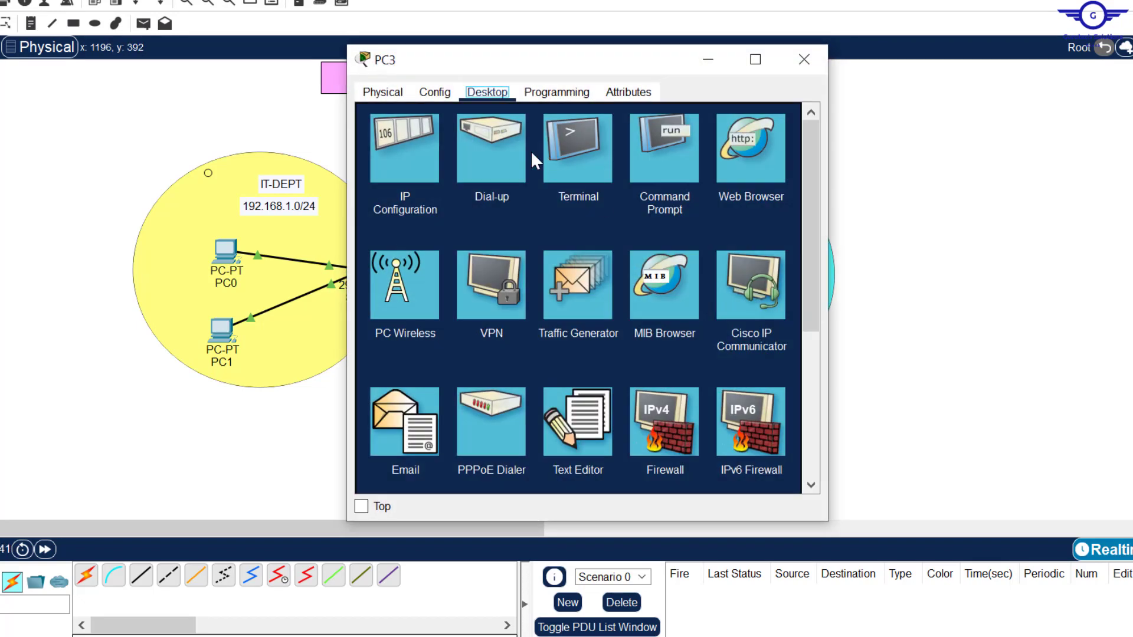
pyautogui.click(423, 157)
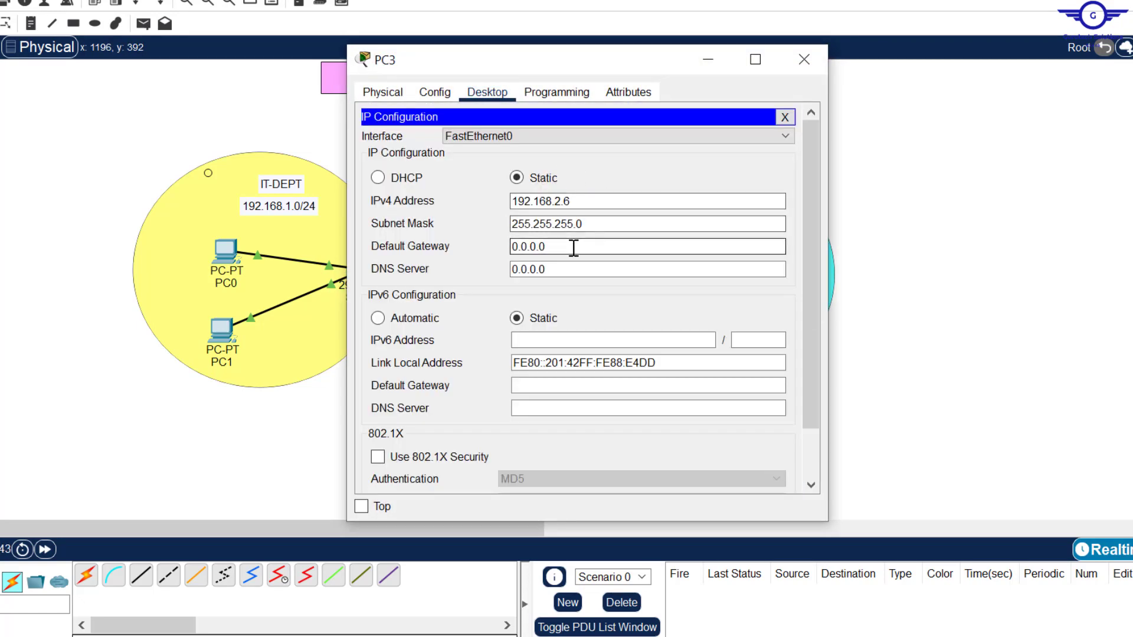
pyautogui.moveTo(574, 246); pyautogui.dragTo(475, 248)
pyautogui.write('192')
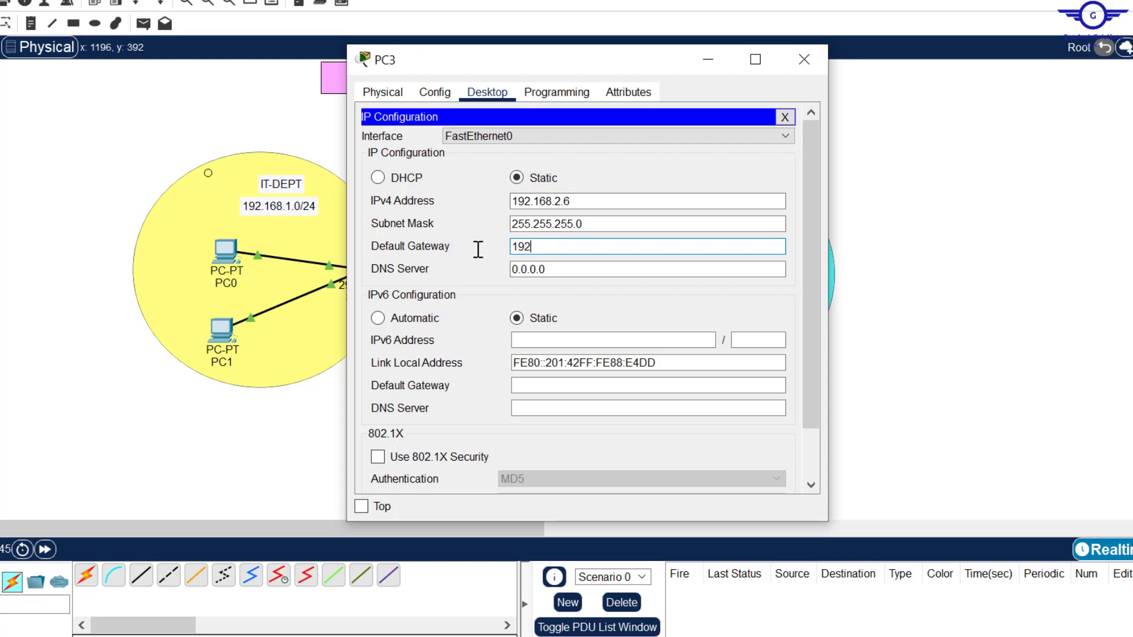
pyautogui.write('.168.2.1')
pyautogui.click(802, 58)
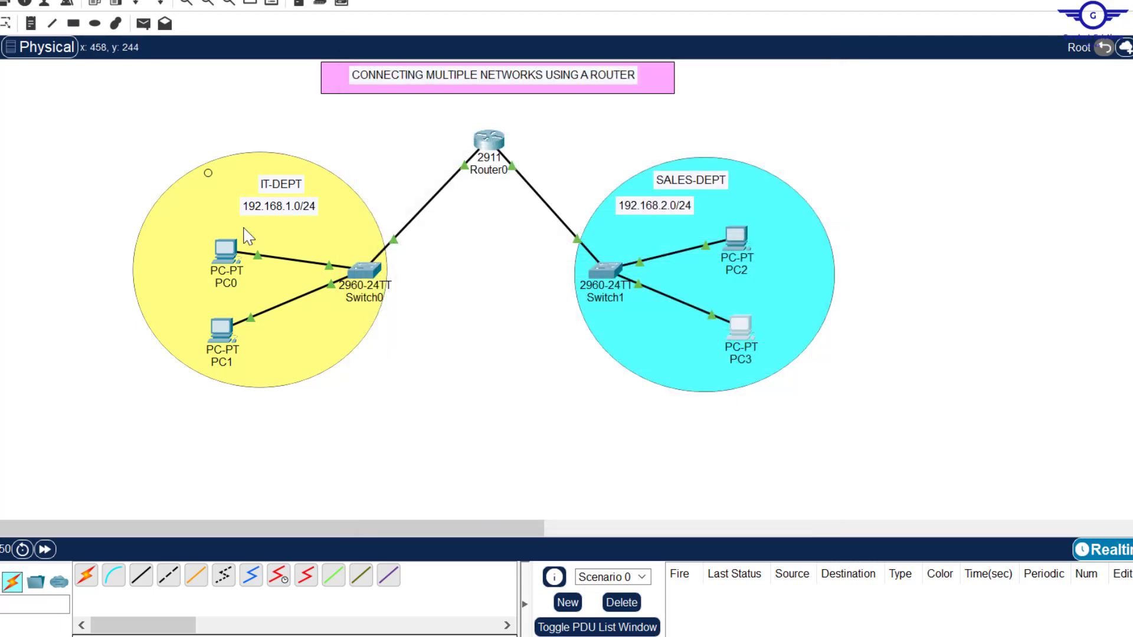
# Step: Test connectivity to the SALES-DEPT network by pinging 192.168.2.5 twice from PC0's command prompt, and close the PC0 window
pyautogui.click(230, 265)
pyautogui.click(676, 129)
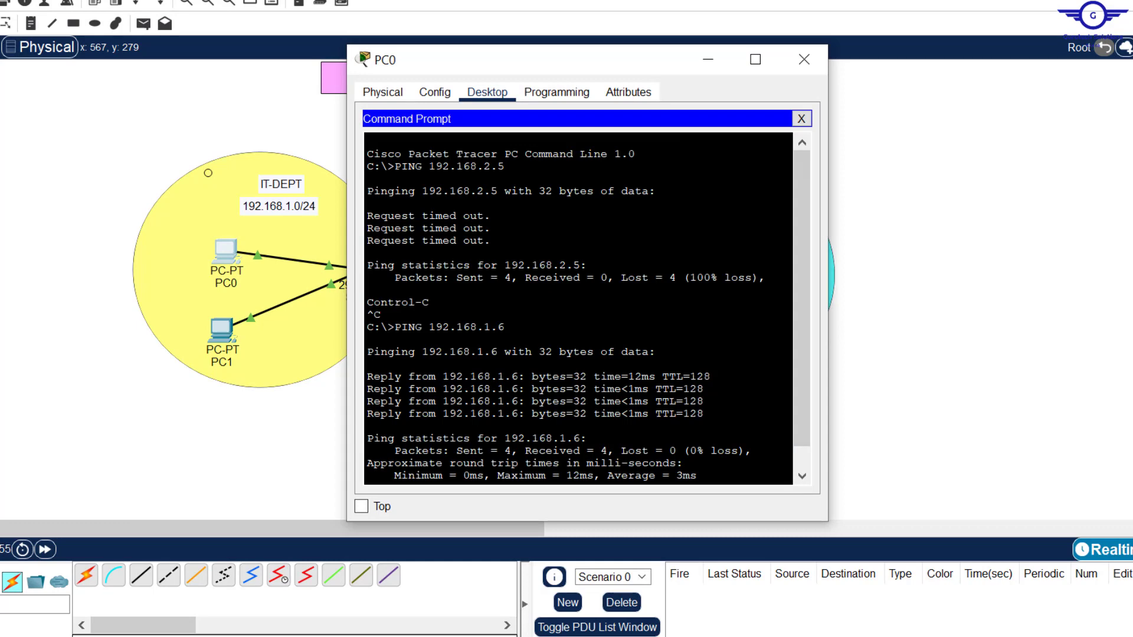
pyautogui.moveTo(491, 240); pyautogui.dragTo(369, 191)
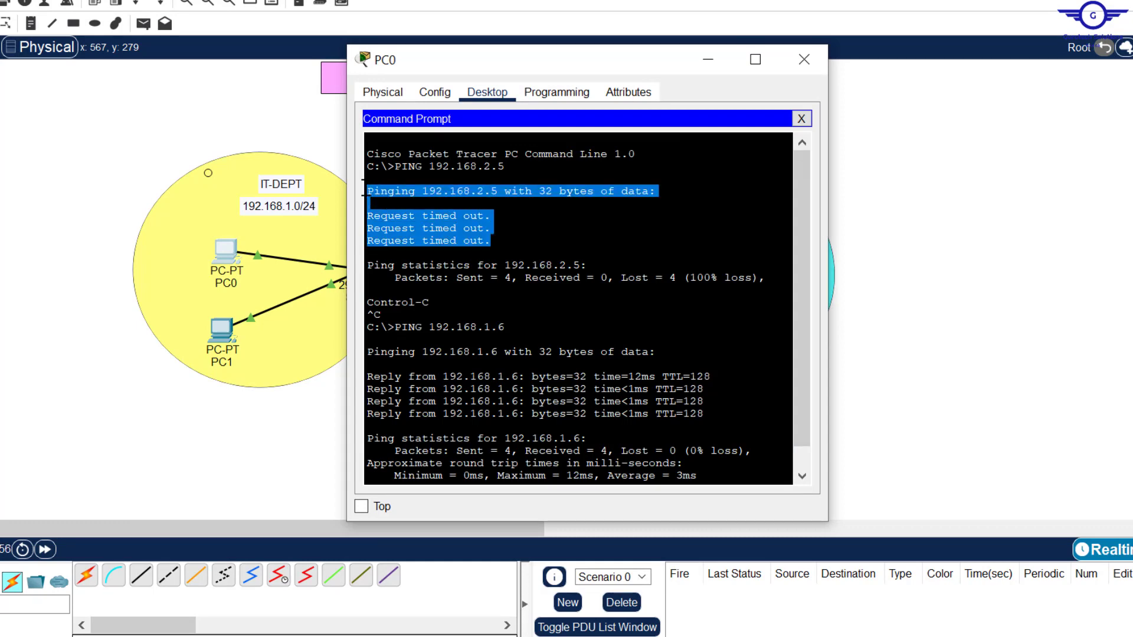
pyautogui.scroll(-1, 788, 329)
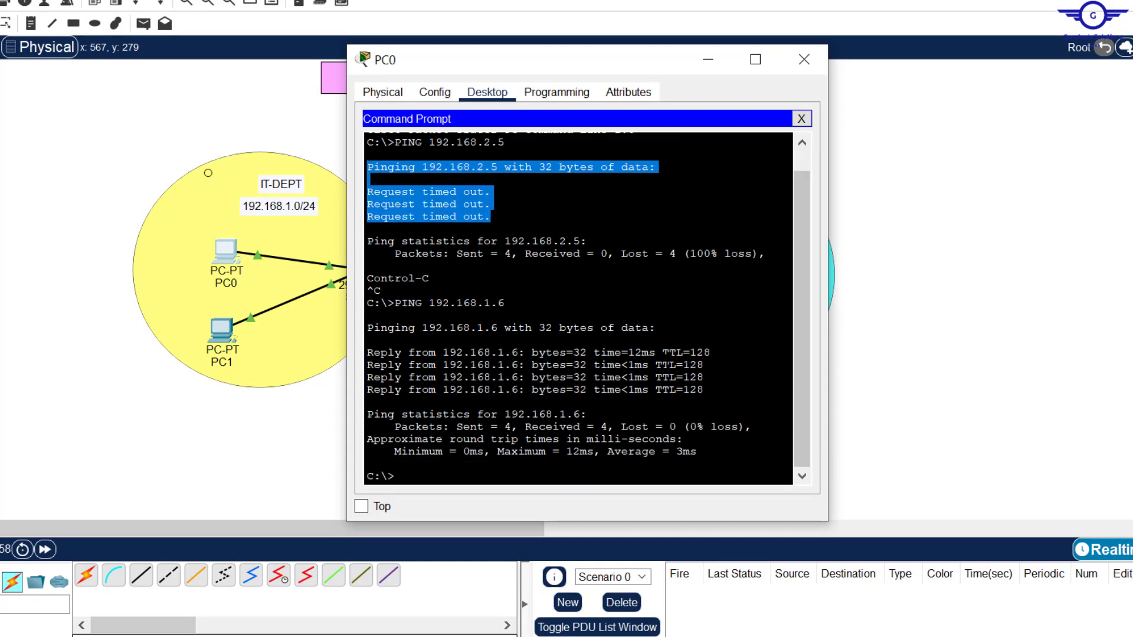
pyautogui.press('Return')
pyautogui.press('Return')
pyautogui.press('Return')
pyautogui.press('Up')
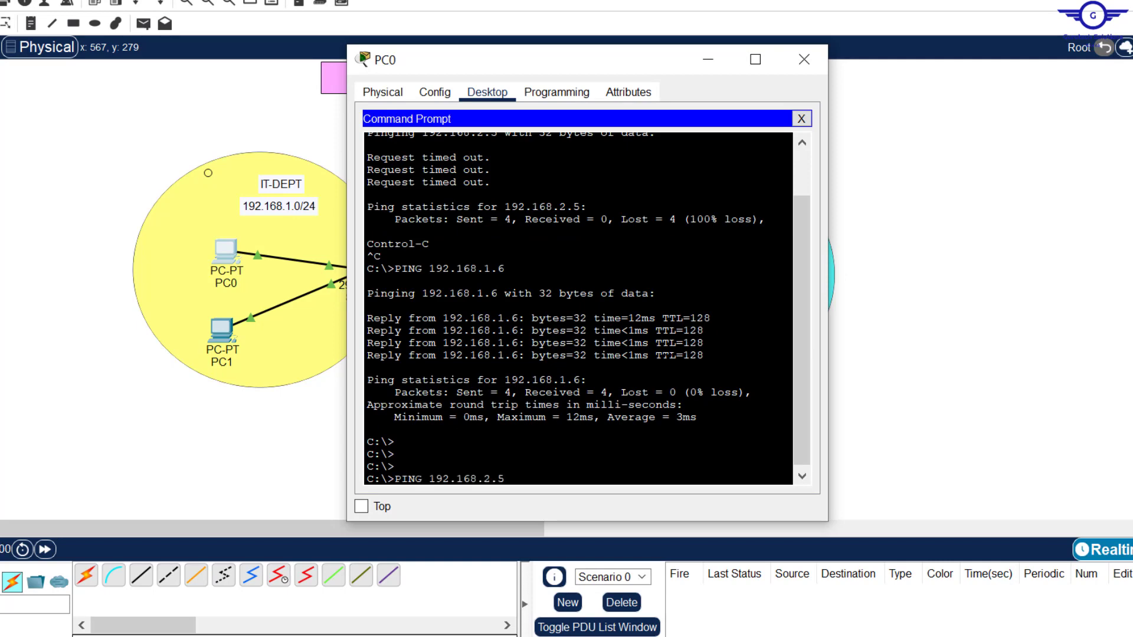
pyautogui.press('Return')
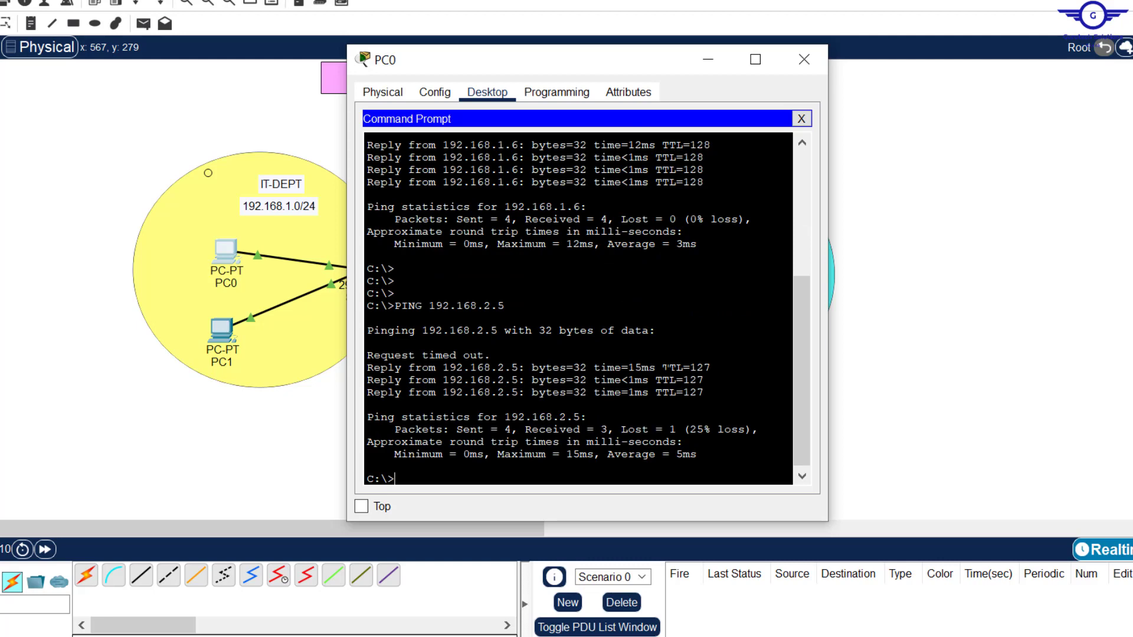
pyautogui.press('Up')
pyautogui.press('Return')
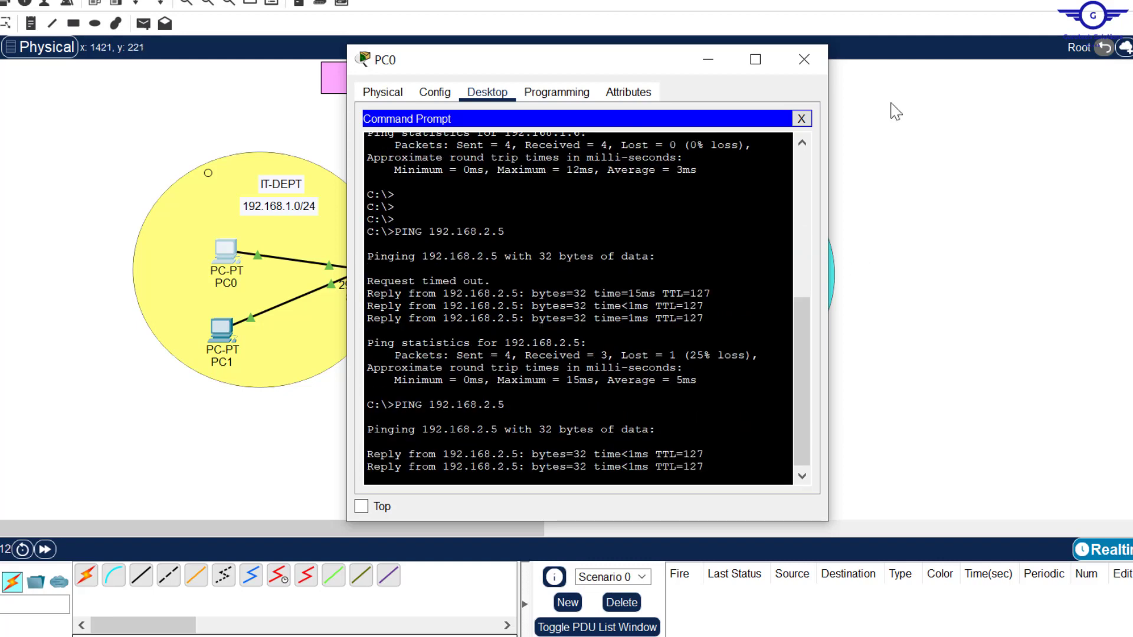
pyautogui.click(804, 59)
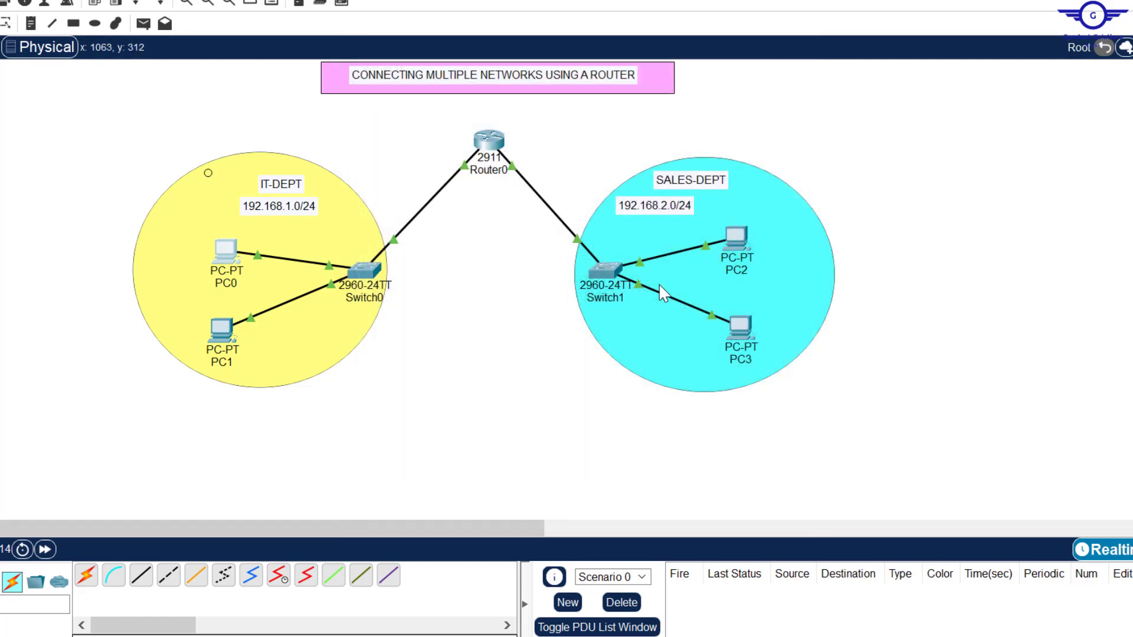
# Step: Test connectivity to the IT-DEPT network by pinging 192.168.1.6 from PC3's command prompt, and close the PC3 window
pyautogui.click(739, 326)
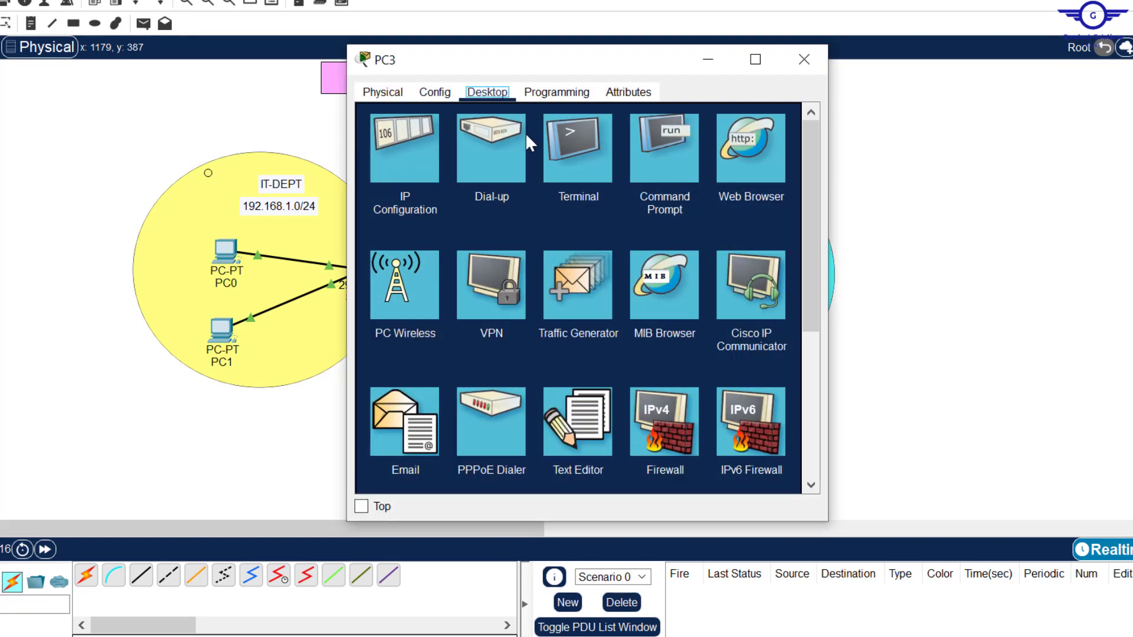
pyautogui.click(658, 164)
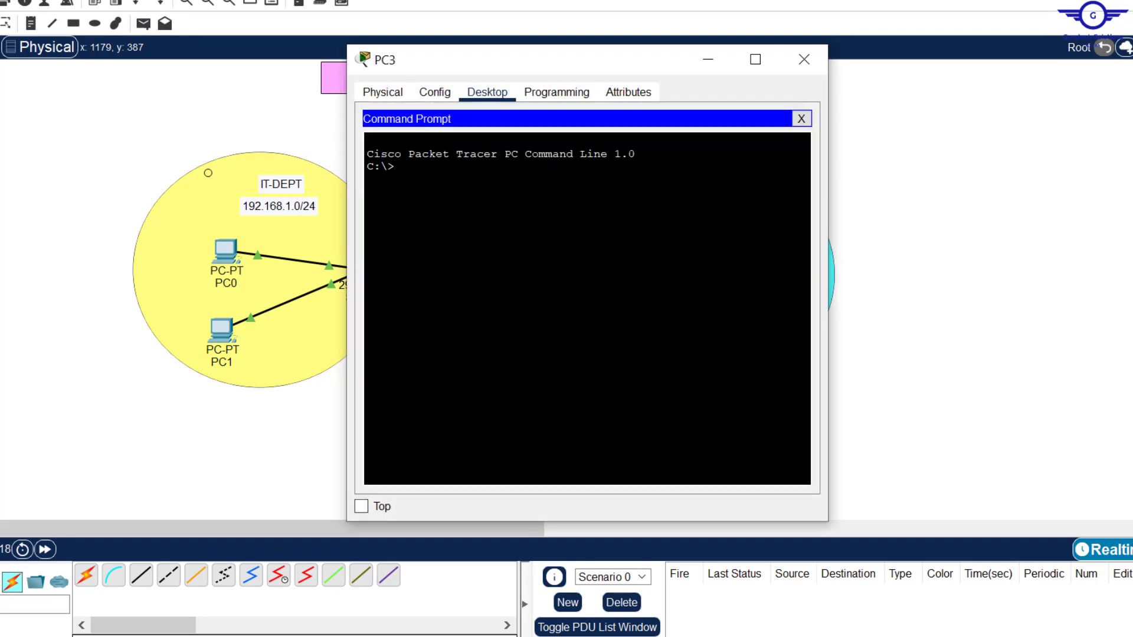
pyautogui.write('ping 192.168.1.6')
pyautogui.press('Return')
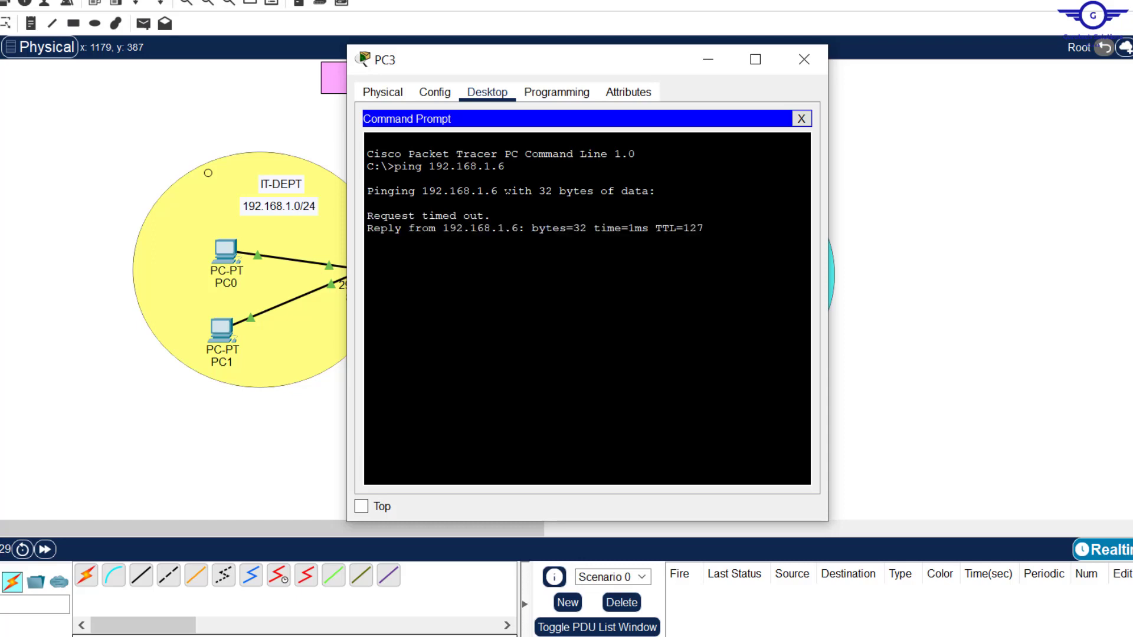
pyautogui.click(805, 59)
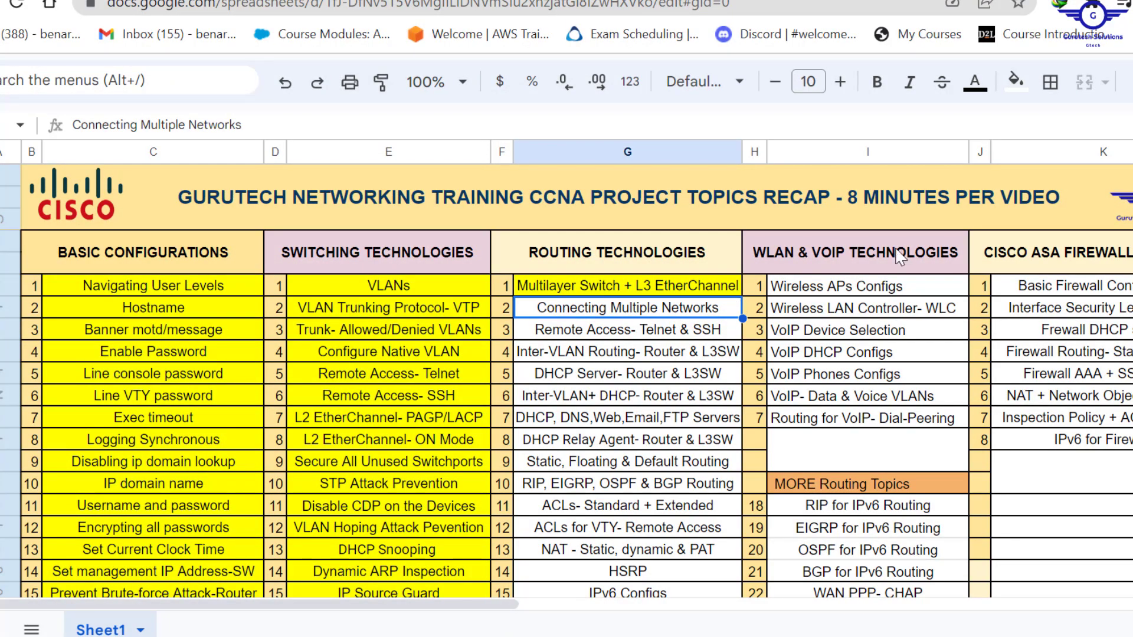
# Step: In the Google Sheets topic list, fill the Connecting Multiple Networks cell under Routing Technologies with yellow
pyautogui.click(1016, 81)
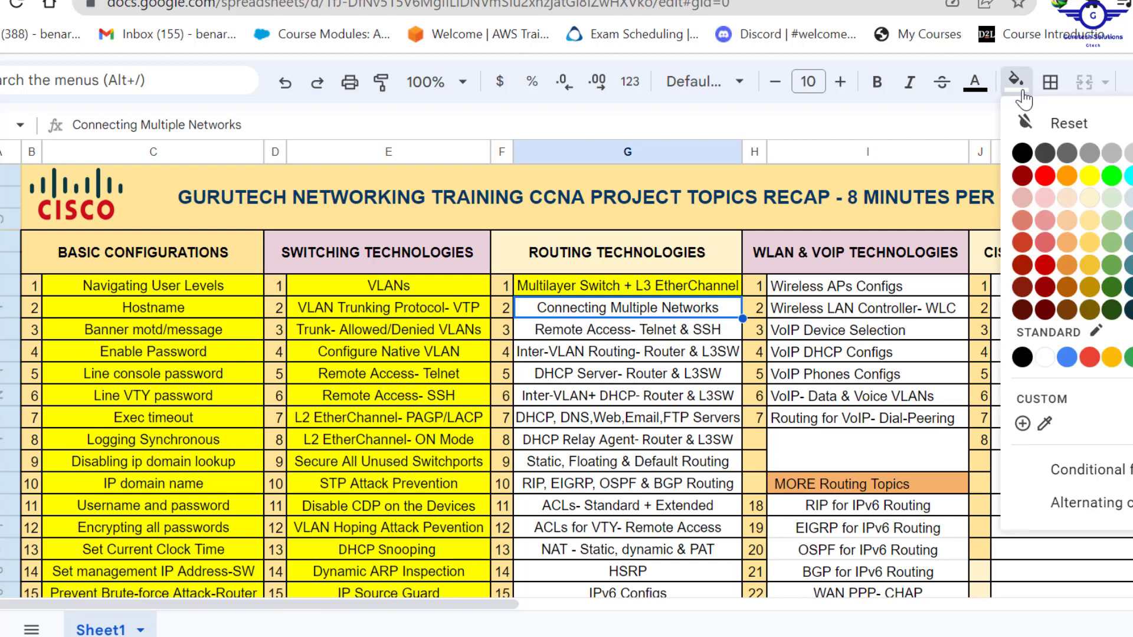
pyautogui.click(1089, 177)
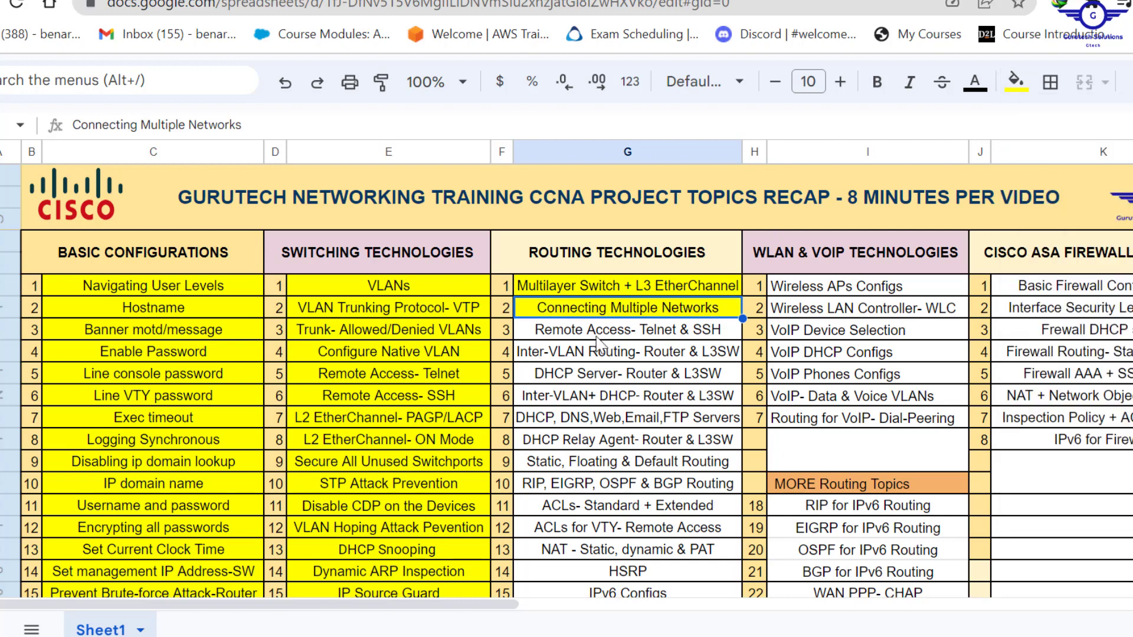